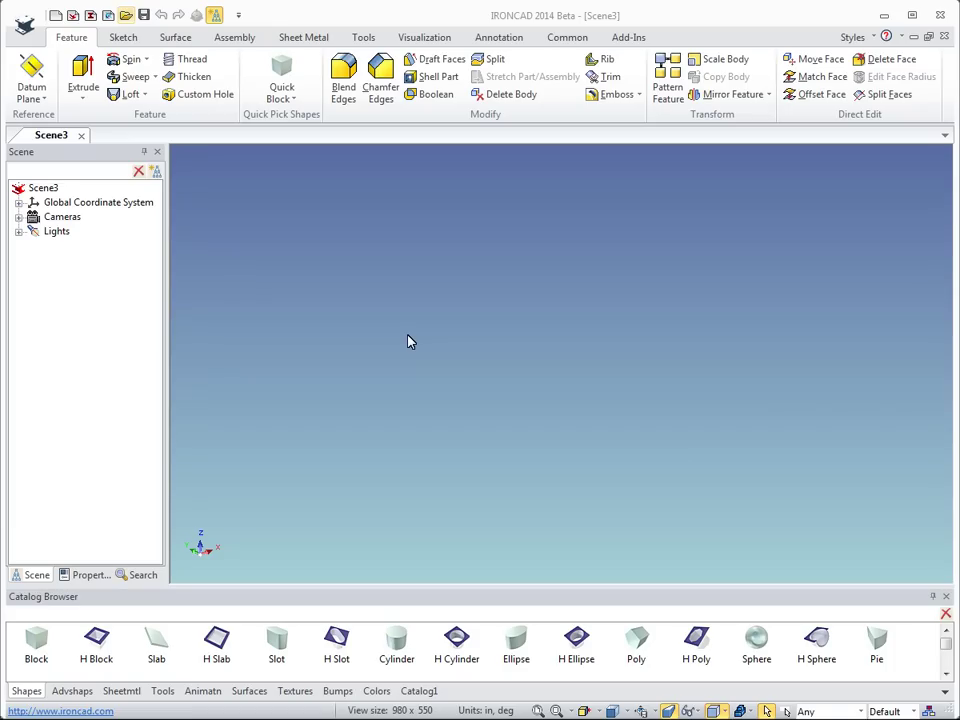
Open the Mechanism.ics scene from the Mechanism folder inside Demofiles
key("ctrl+o")
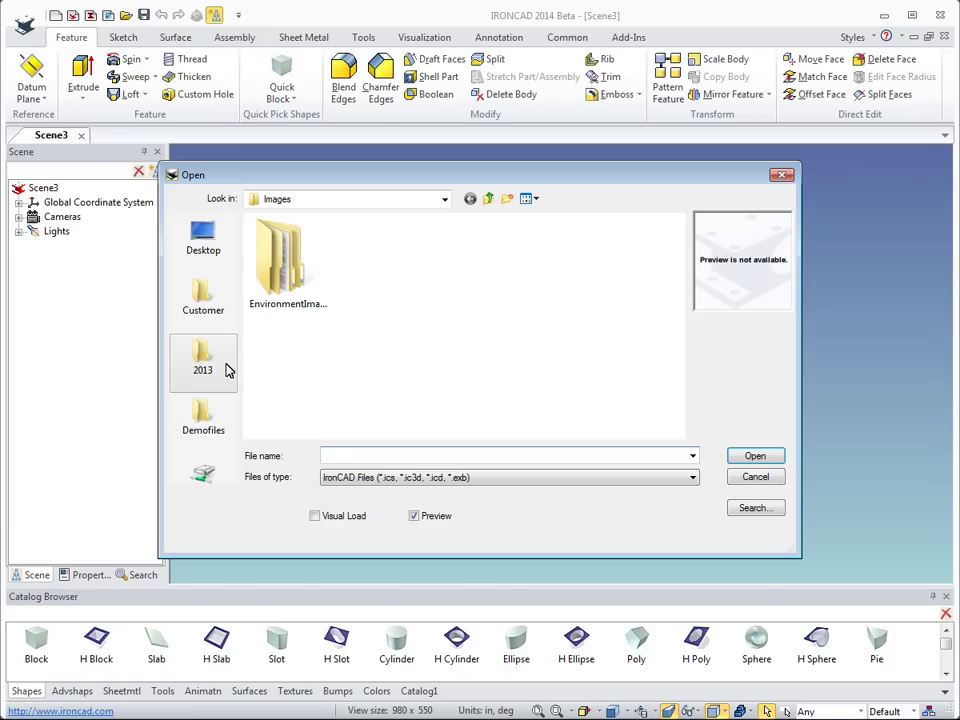
left_click(214, 414)
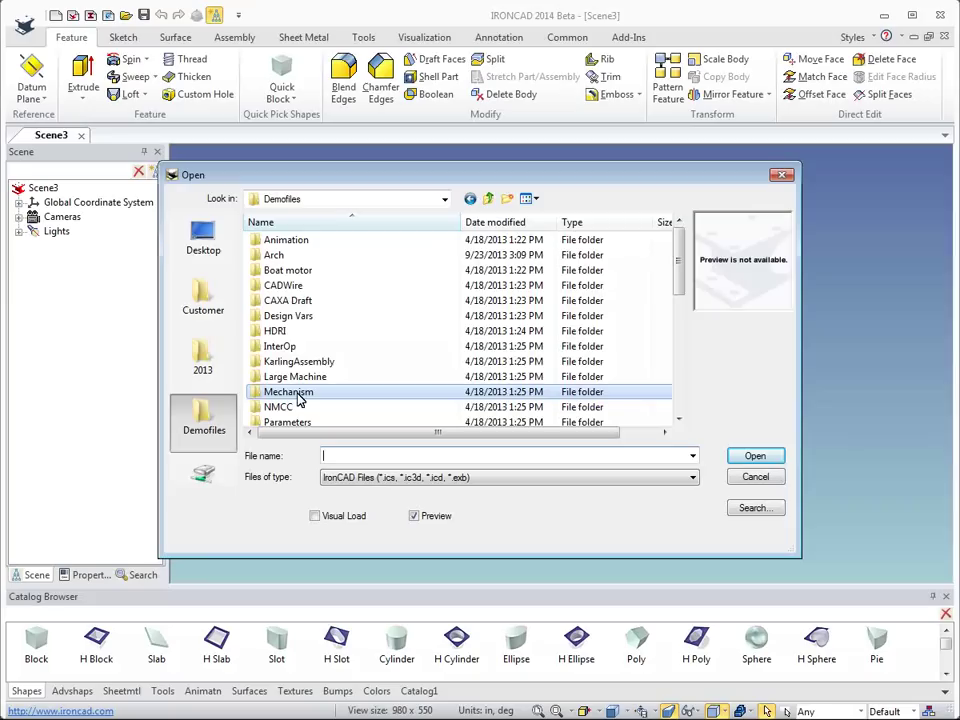
double_click(298, 394)
double_click(300, 271)
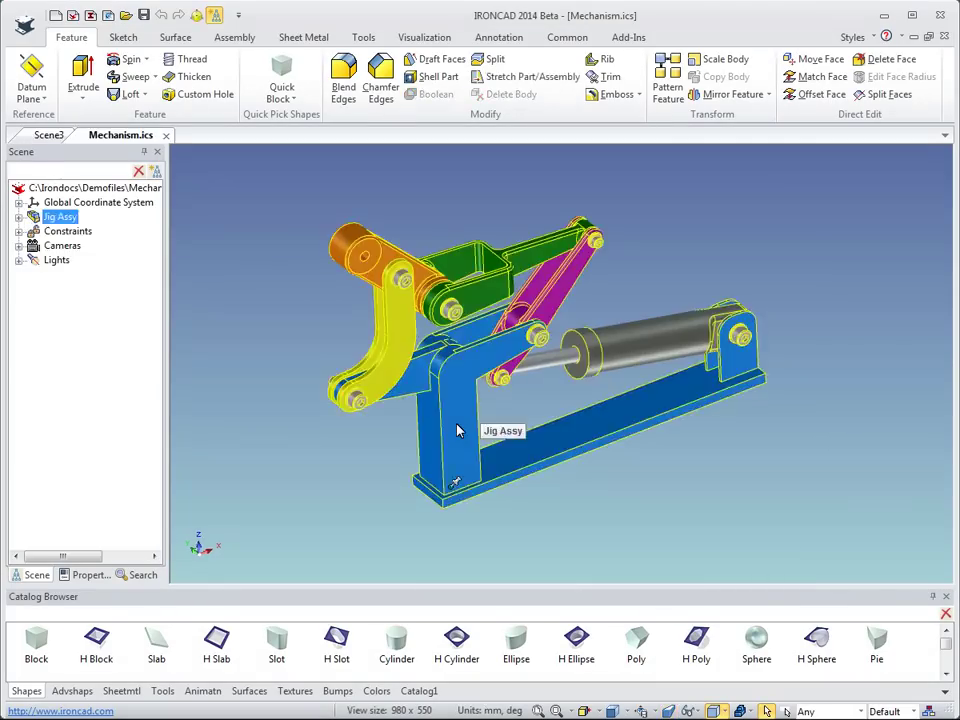
Expand the Jig Assy assembly in the scene tree and select its blue Jig Mount part
left_click(455, 428)
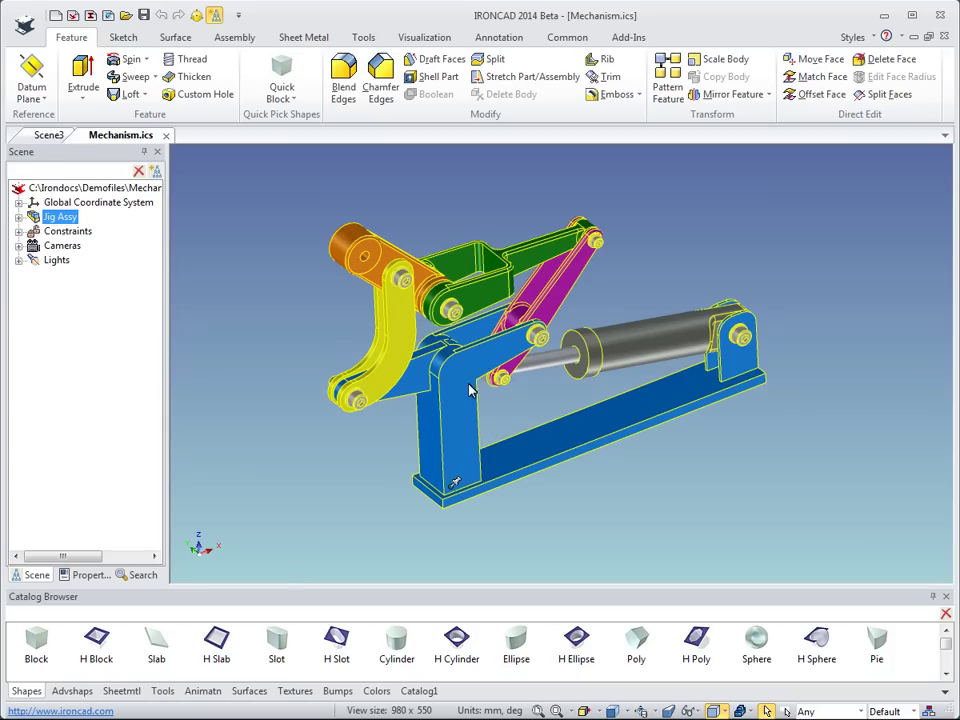
middle_click_drag(460, 420, 497, 373)
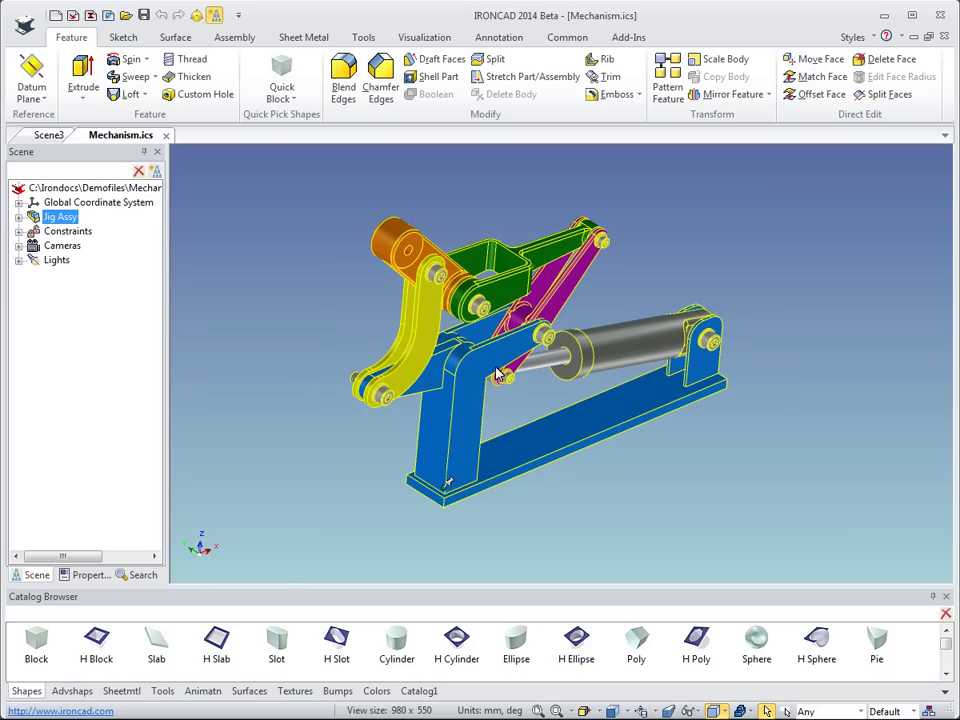
left_click(19, 218)
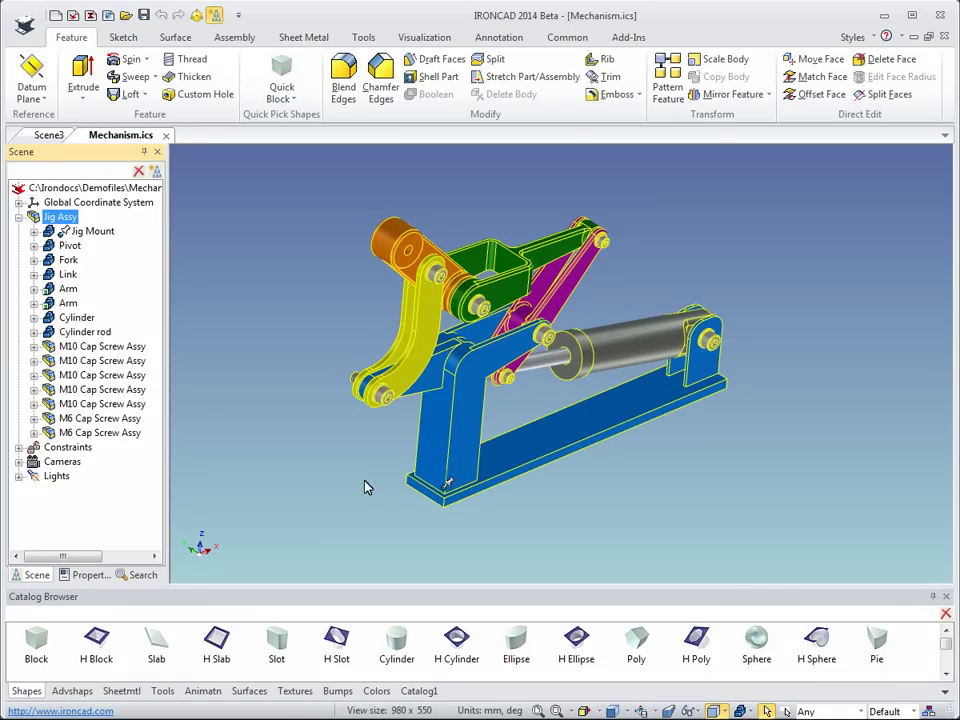
left_click(461, 387)
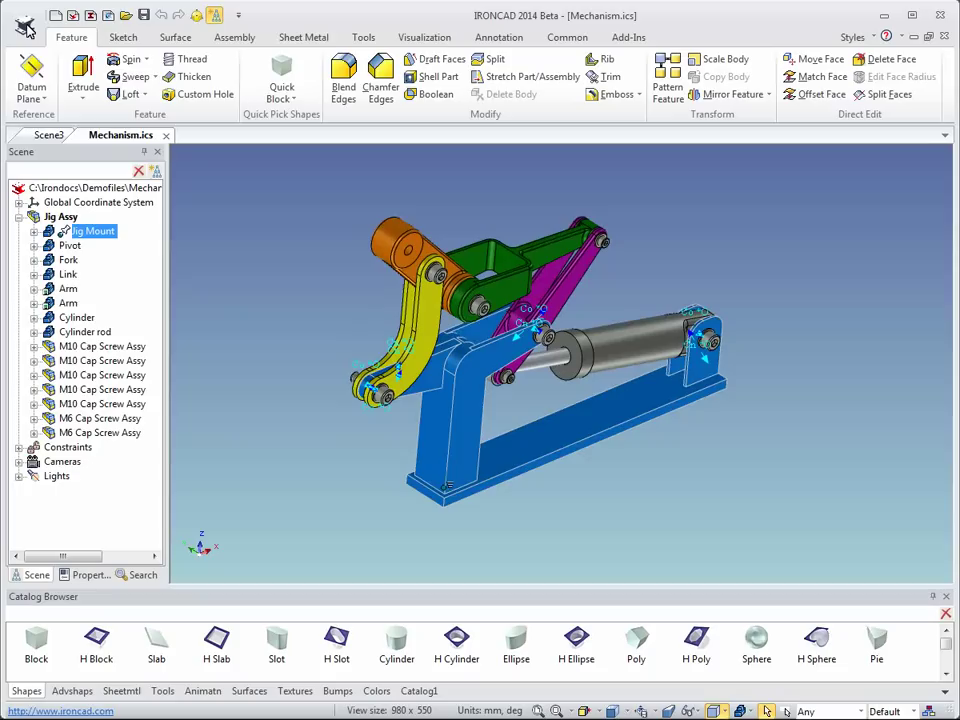
left_click(26, 26)
mouse_move(46, 68)
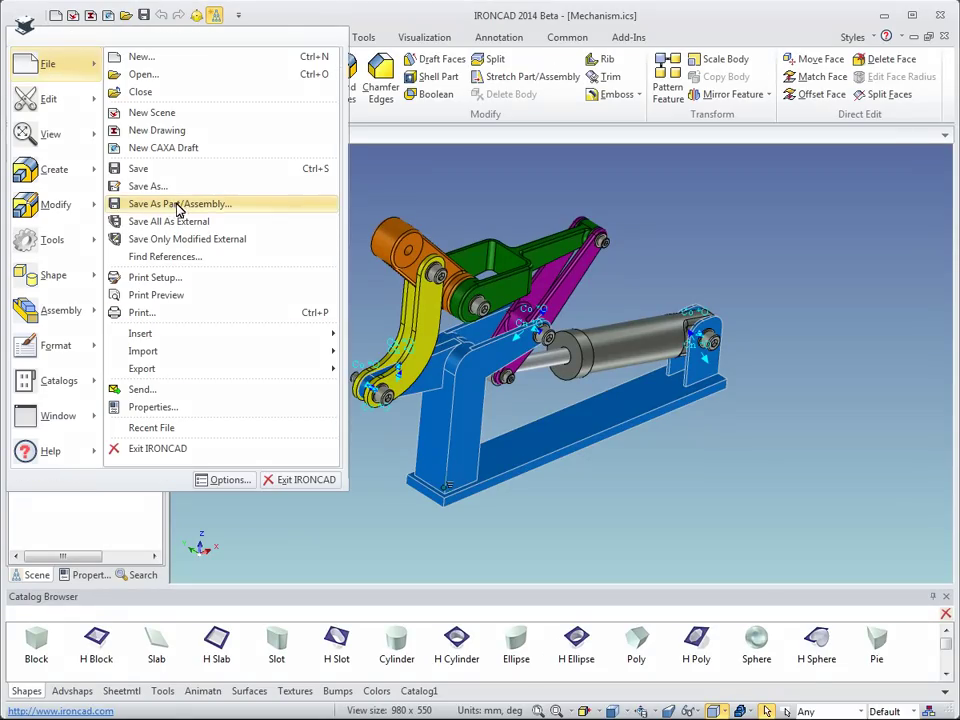
left_click(652, 487)
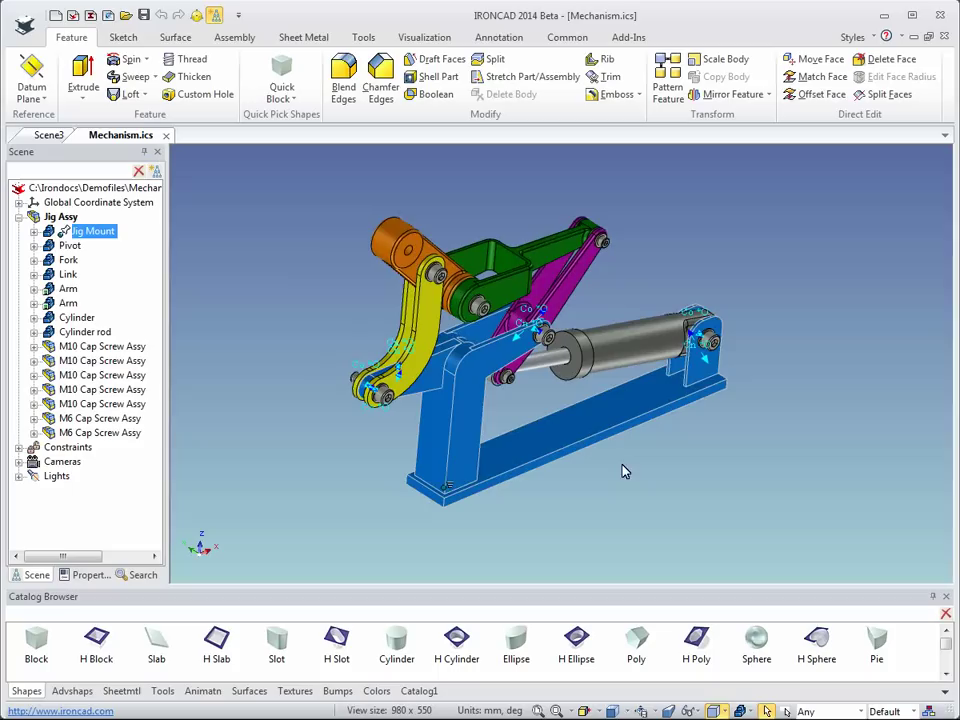
Hide the selected Jig Mount part and examine the cylinder rod connection behind it
right_click(457, 393)
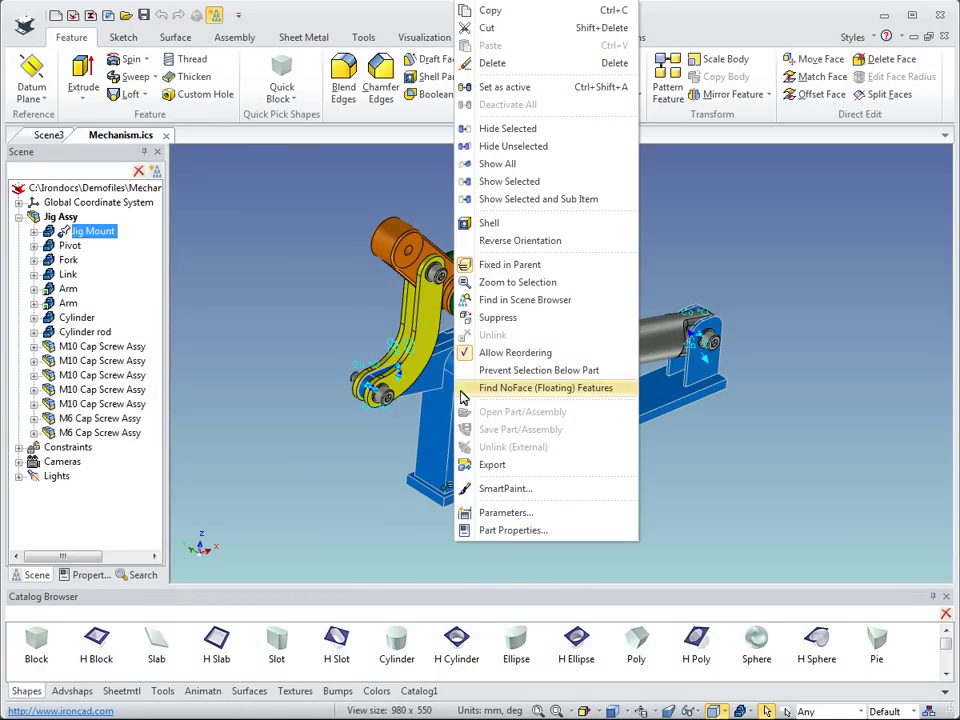
left_click(501, 130)
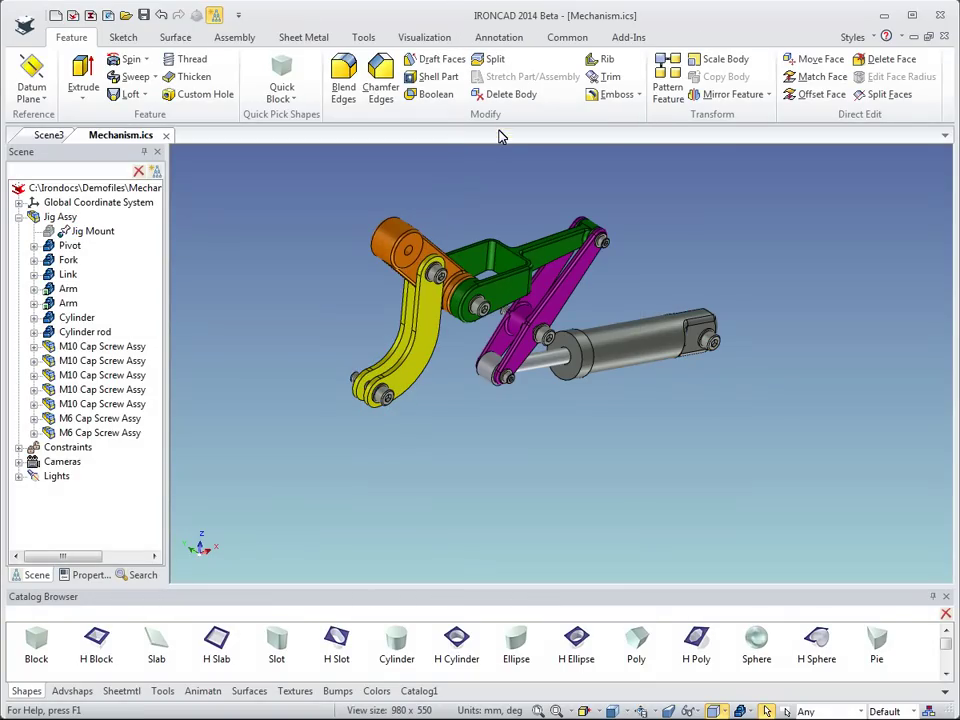
middle_click_drag(378, 265, 376, 260)
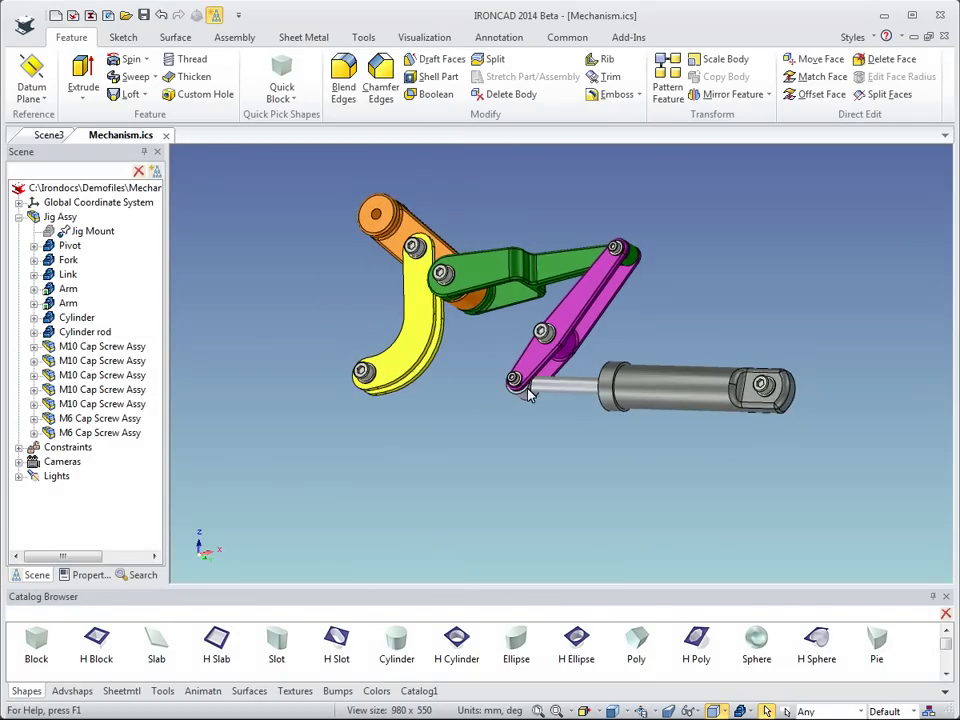
scroll(529, 392, "up", 5)
middle_click_drag(604, 352, 519, 386)
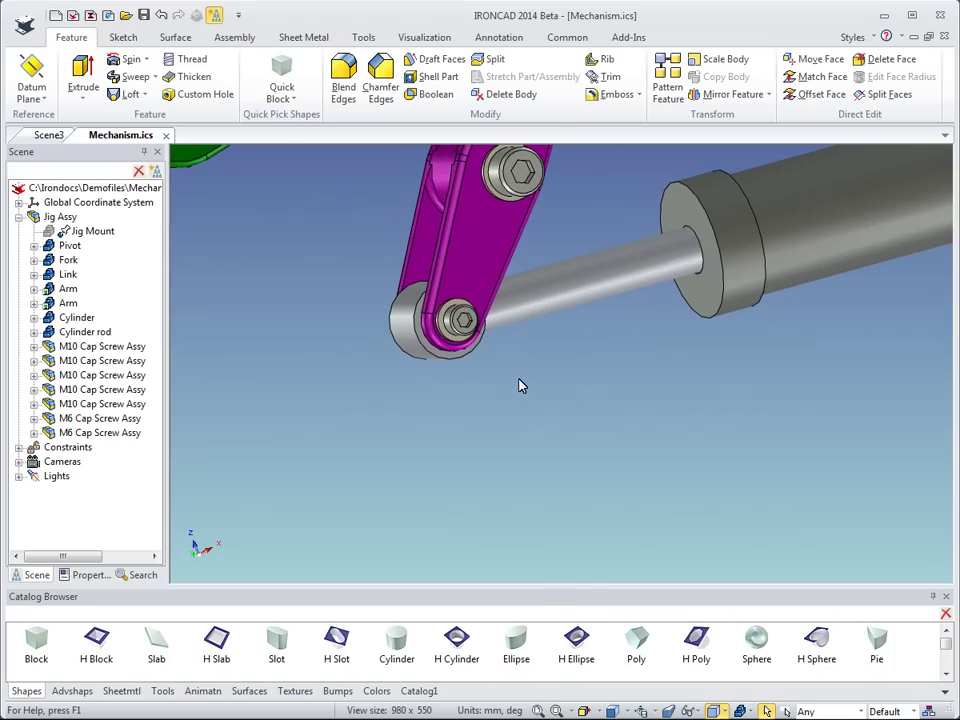
Show the hidden Jig Mount part again and fit the whole mechanism in the view
right_click(519, 386)
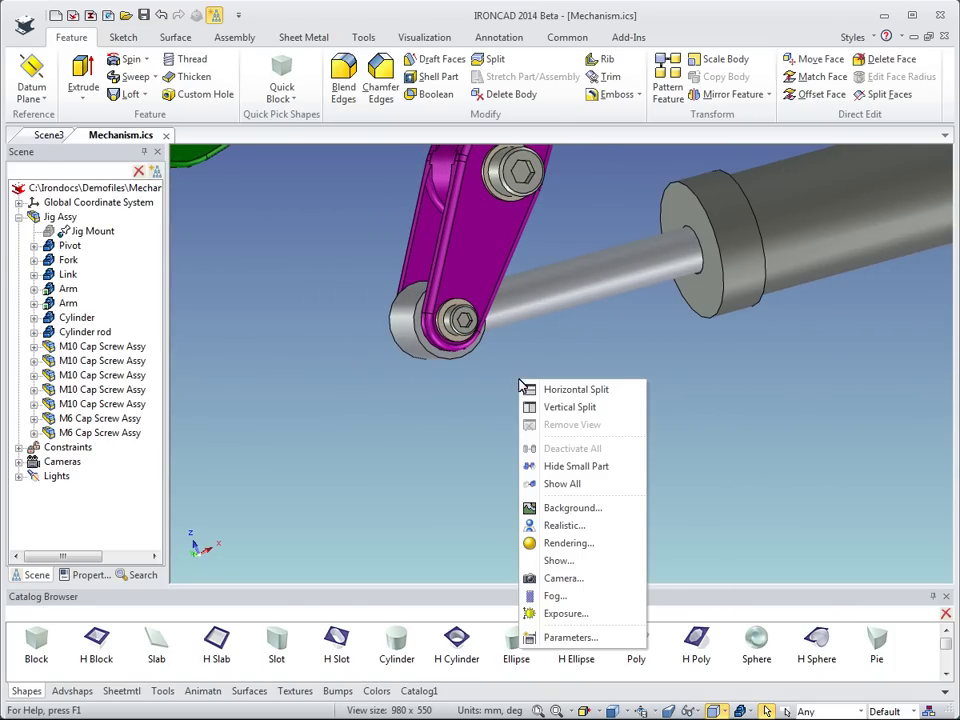
left_click(561, 486)
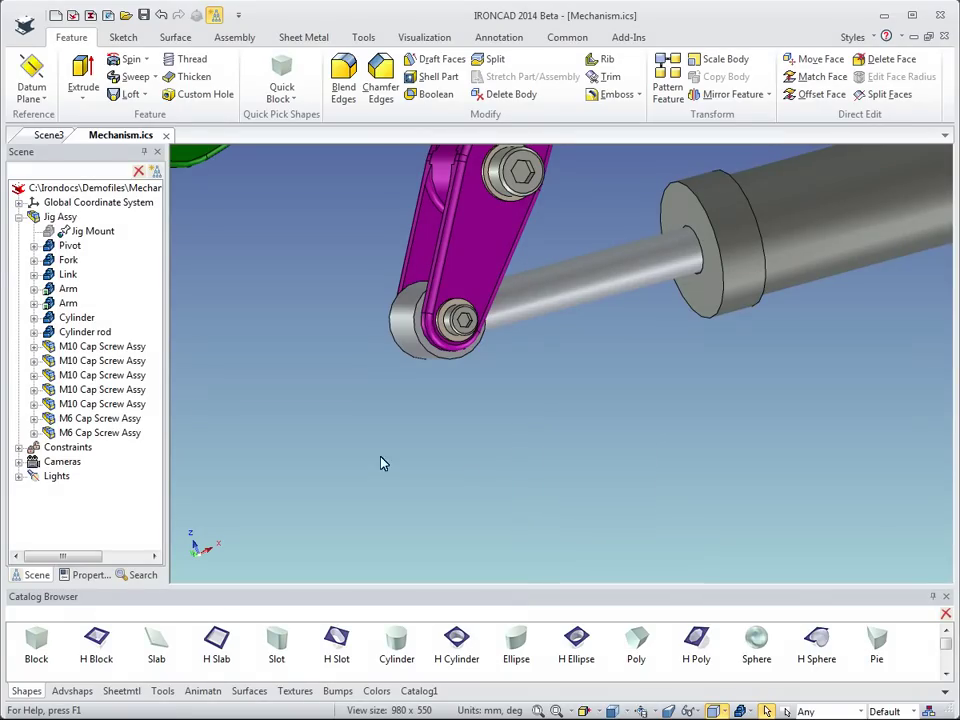
right_click(52, 232)
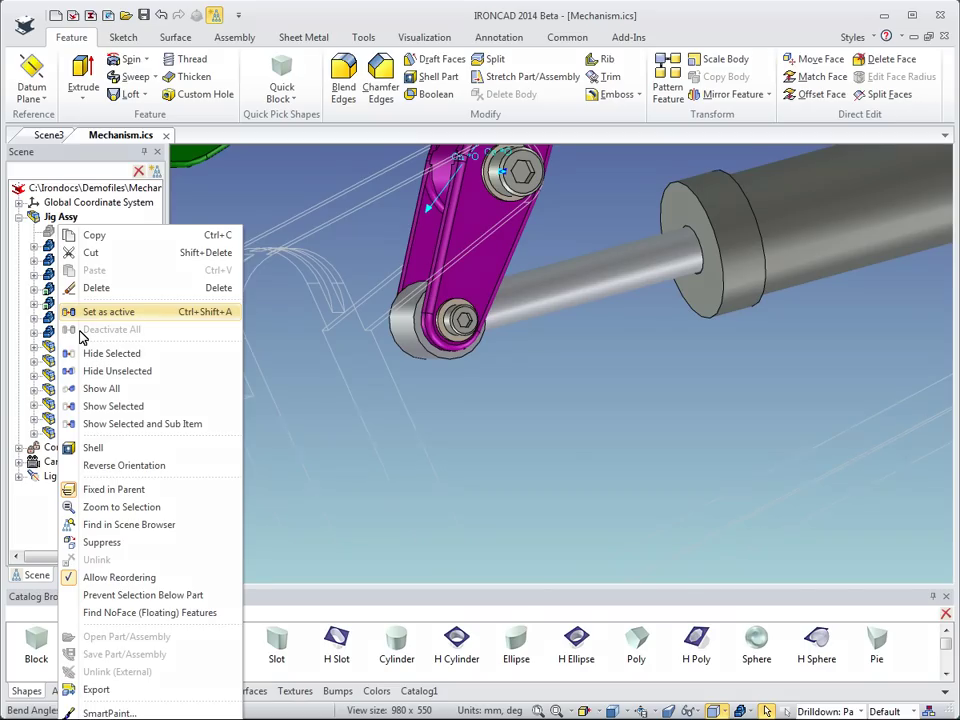
left_click(110, 406)
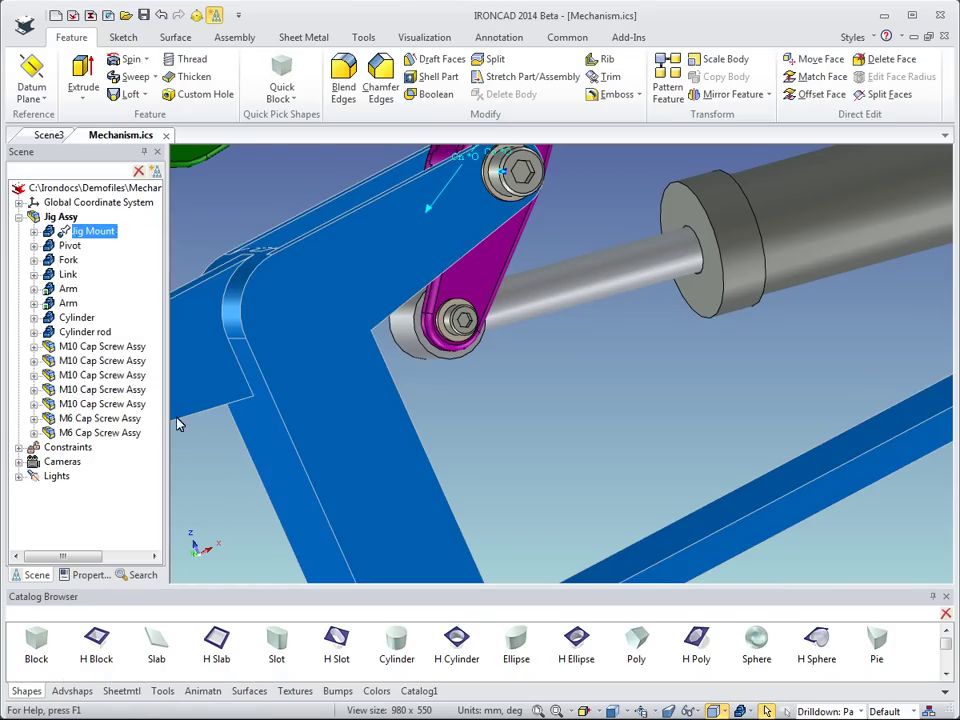
left_click(512, 442)
key("F8")
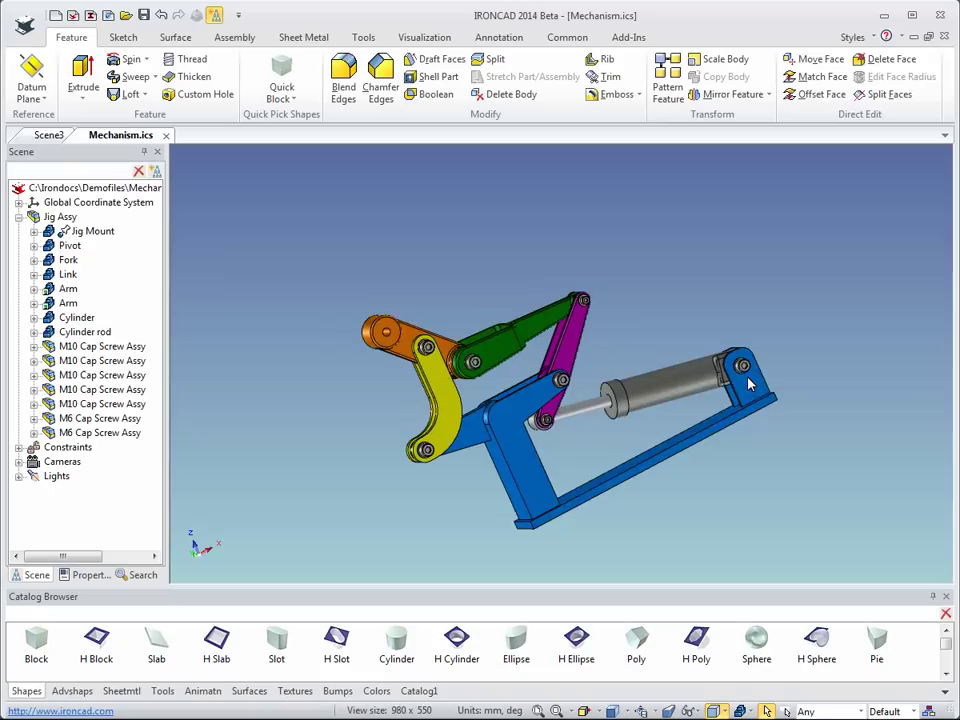
middle_click_drag(722, 285, 587, 383)
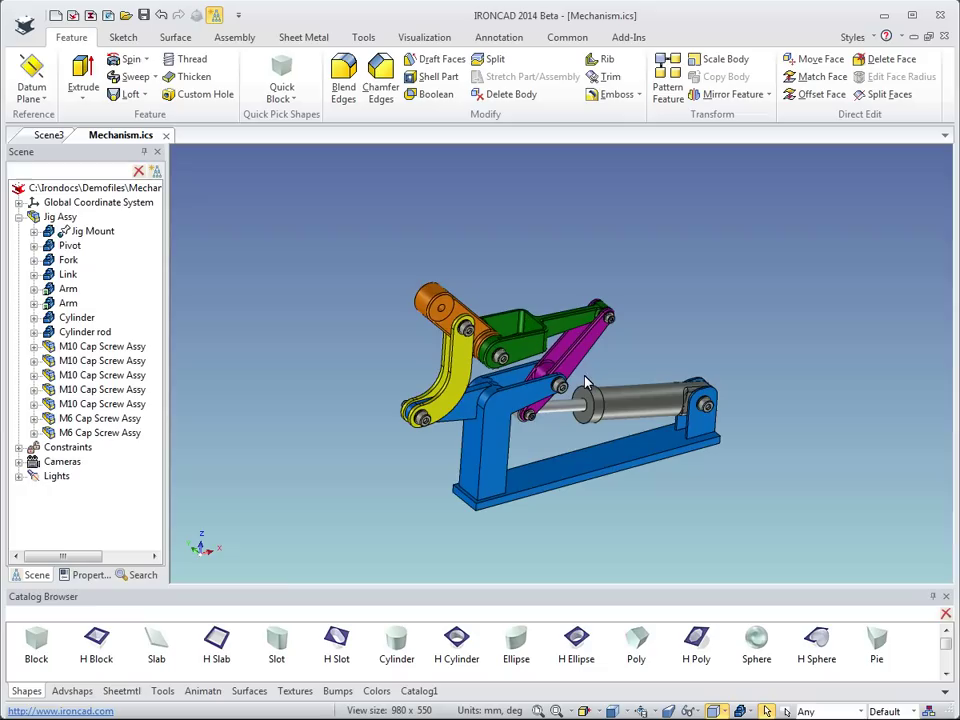
Examine the Locked constraints of the scene, highlighting the first concentric and coincident ones on the cylinder and pivot
left_click(20, 447)
left_click(34, 461)
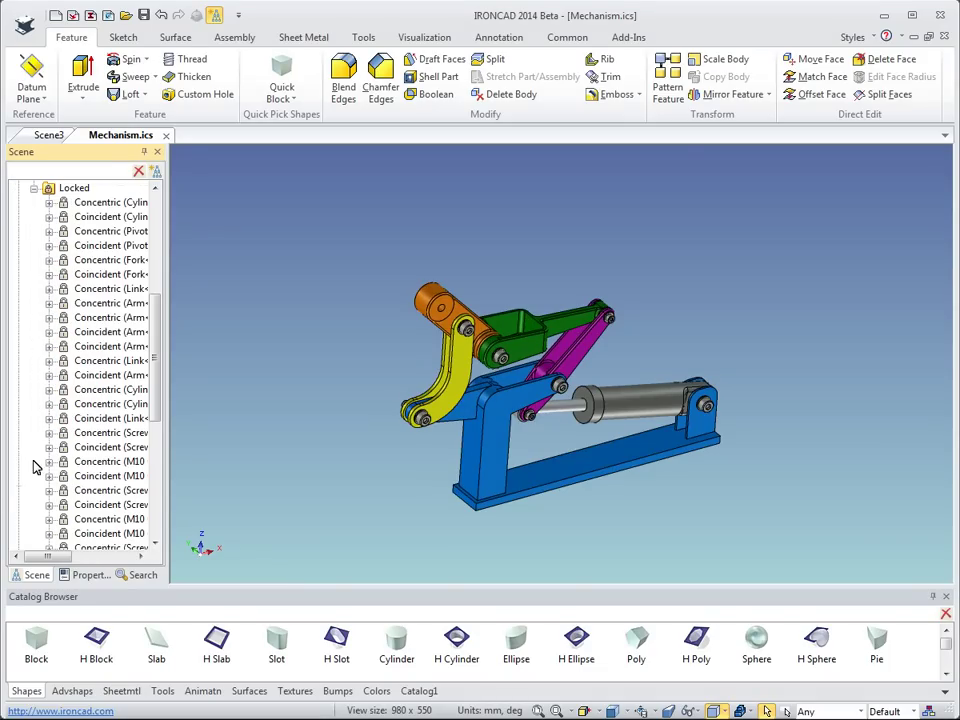
left_click(82, 202)
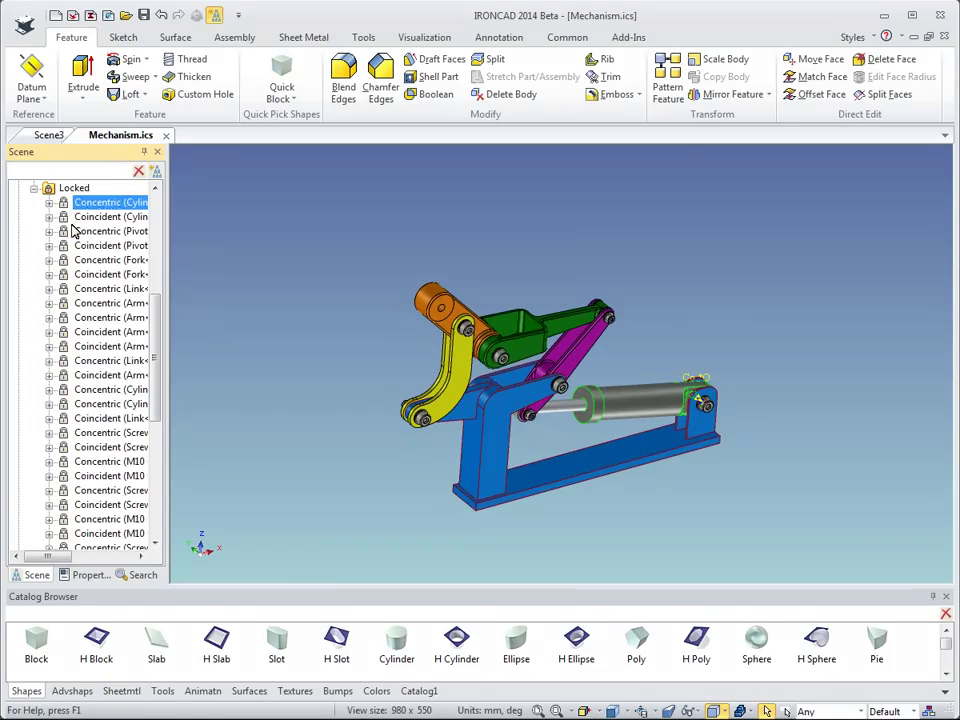
left_click(75, 217)
left_click(72, 231)
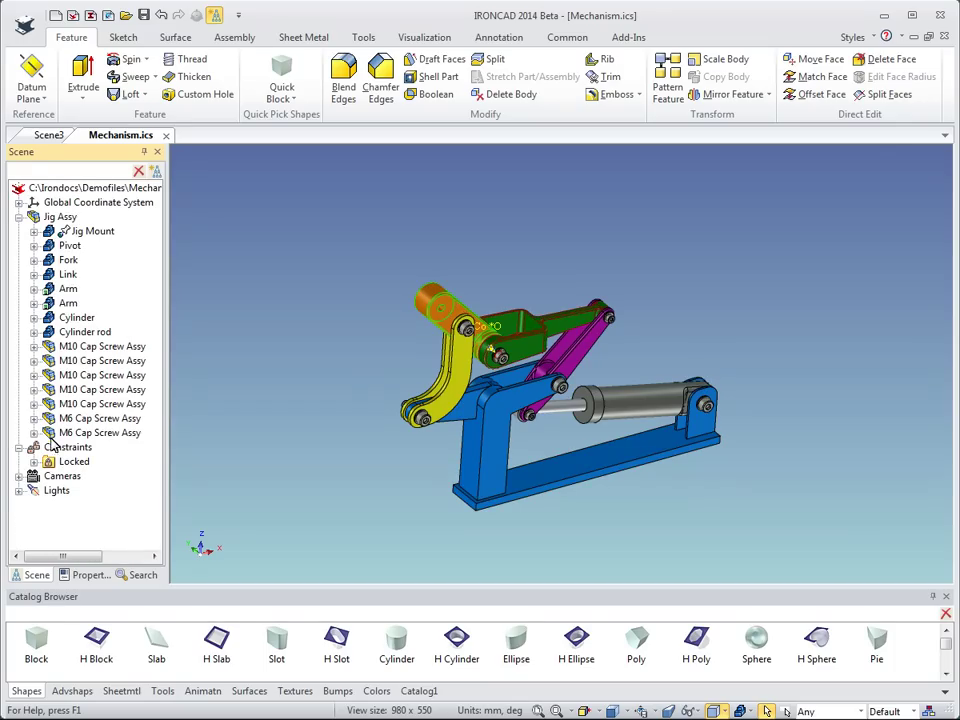
List the scene's cameras in the scene tree and turn on Show Cameras to display them around the mechanism
left_click(19, 476)
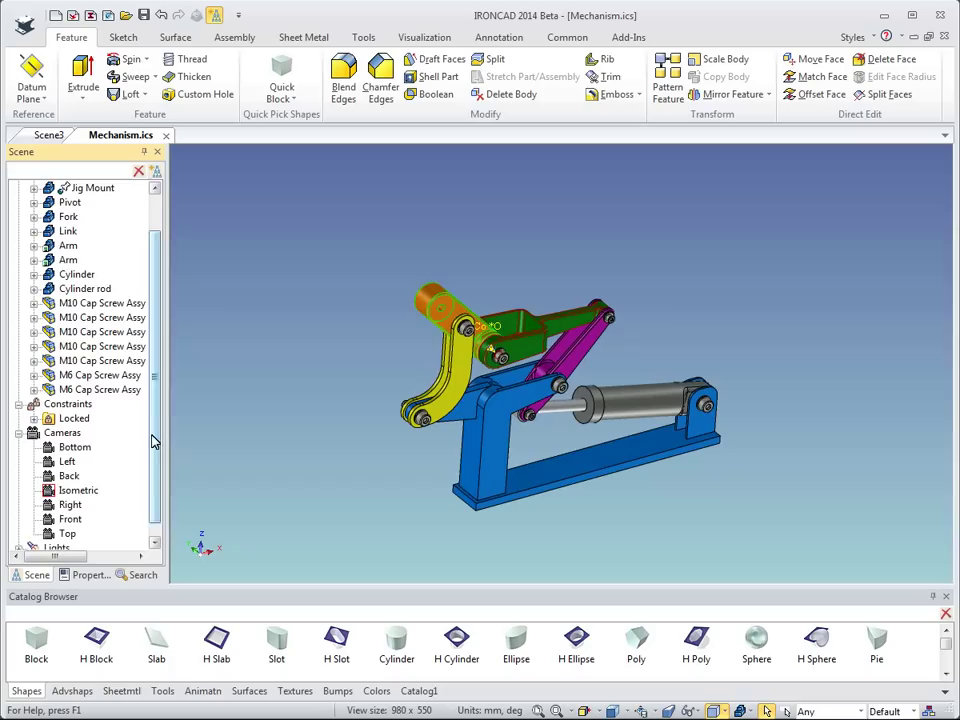
scroll(153, 441, "down", 1)
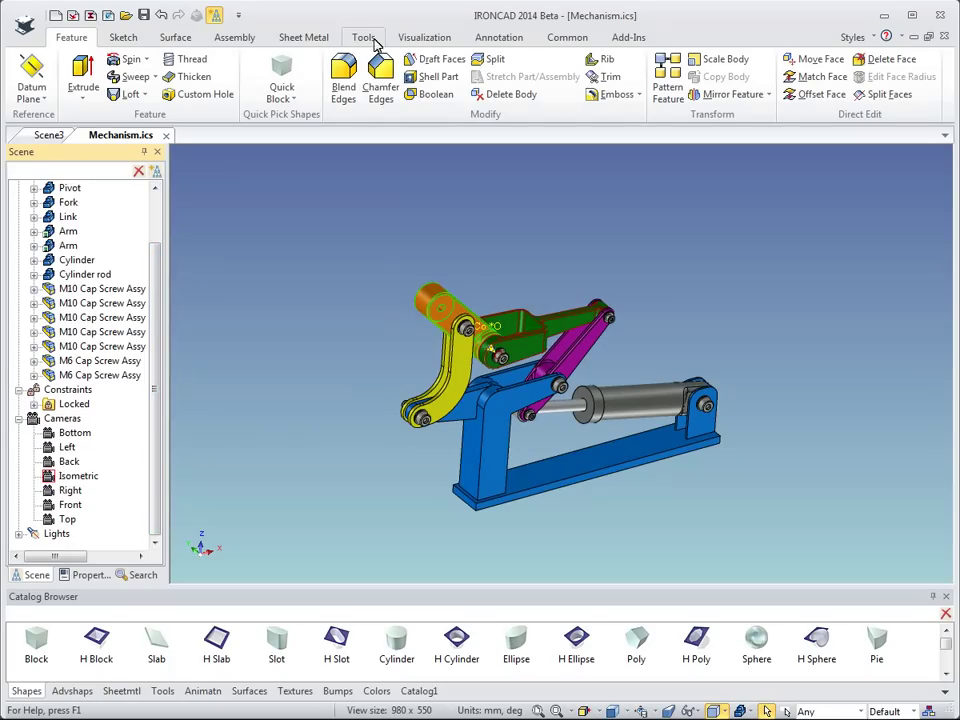
left_click(432, 37)
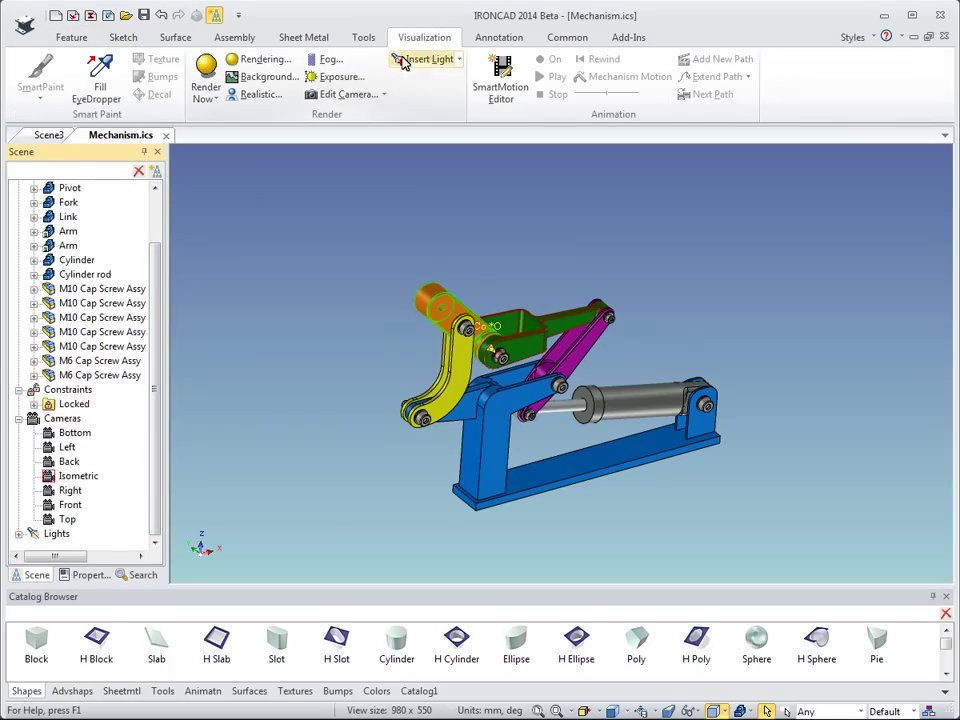
left_click(383, 94)
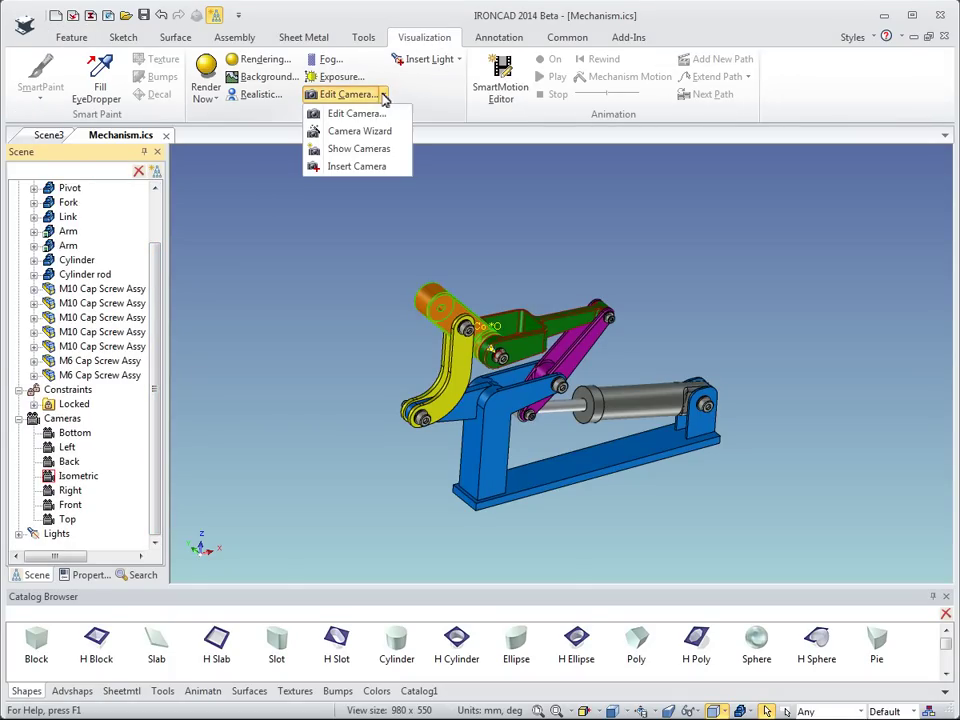
left_click(362, 155)
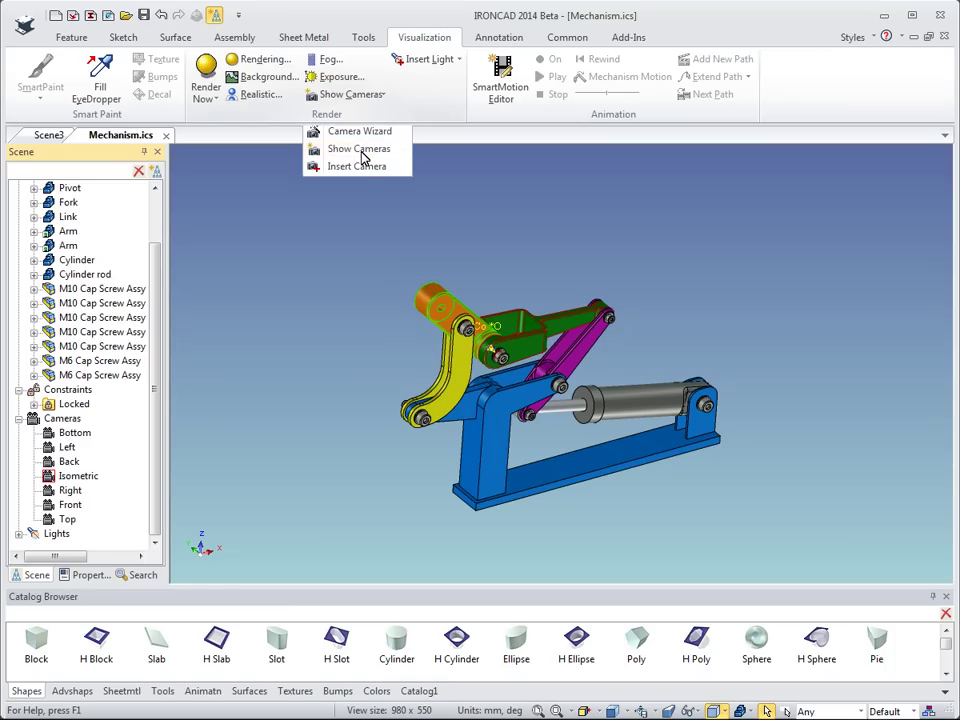
scroll(585, 404, "down", 4)
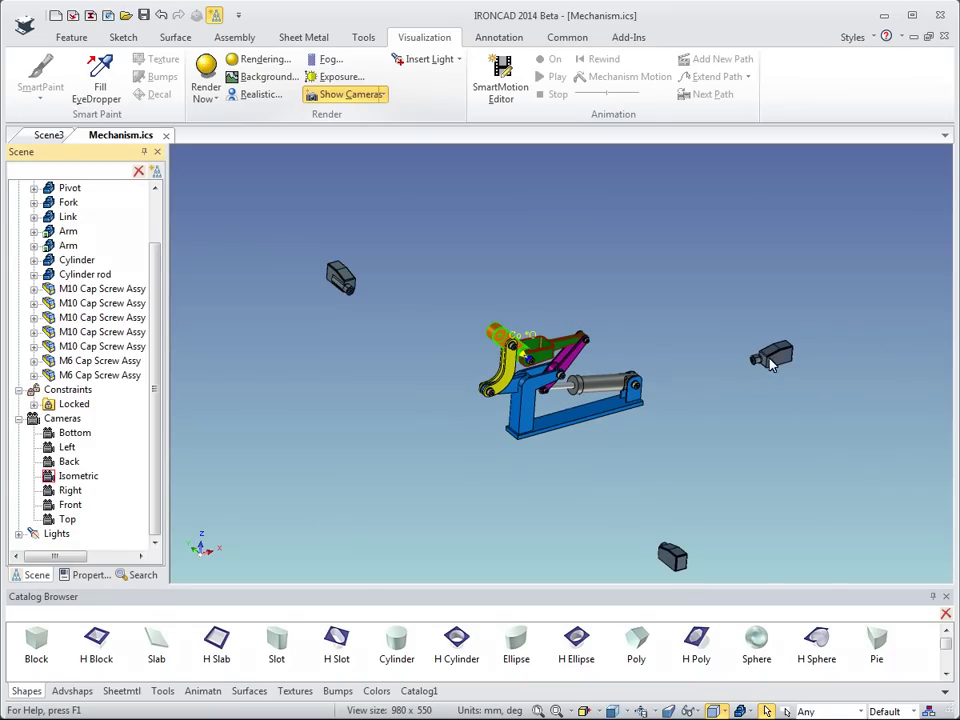
Look through the camera facing the cylinder end of the mechanism, and undo the camera change to restore the previous view
right_click(774, 362)
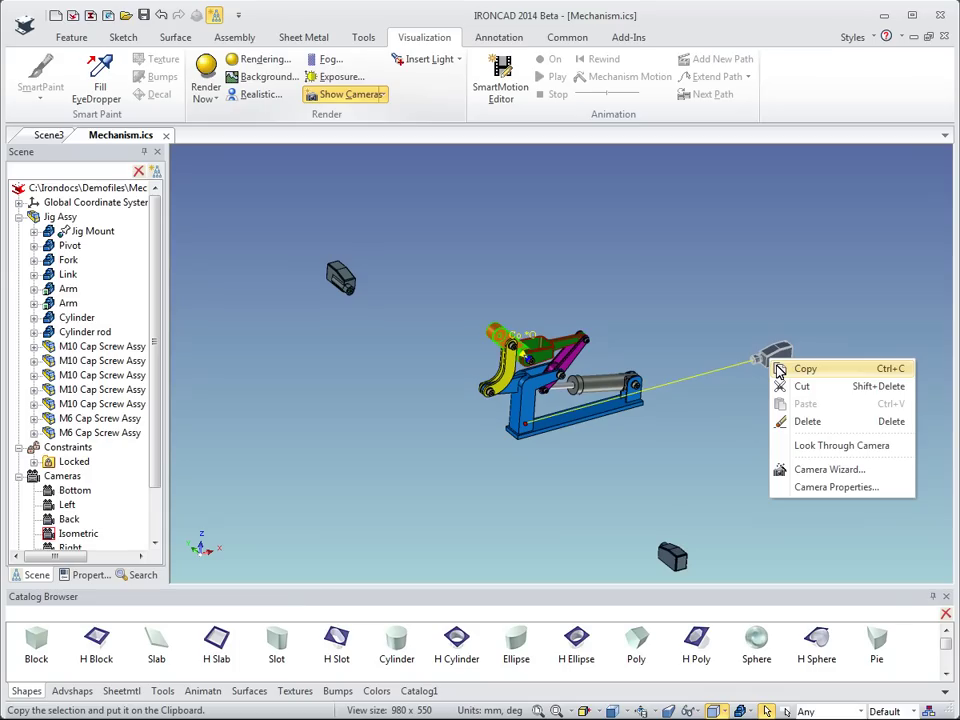
left_click(810, 447)
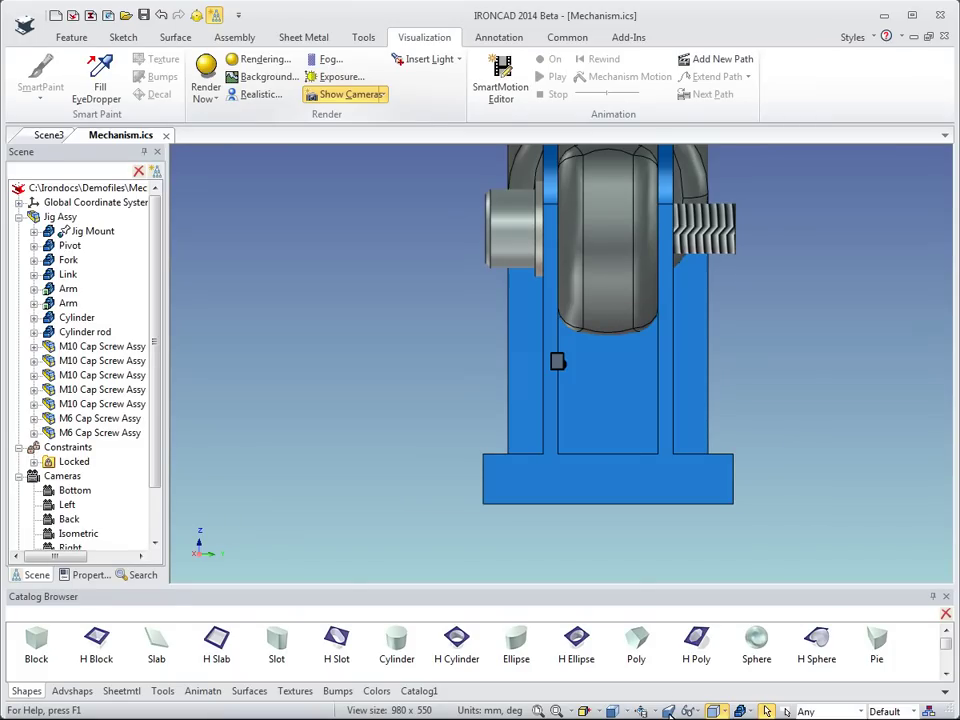
left_click(653, 711)
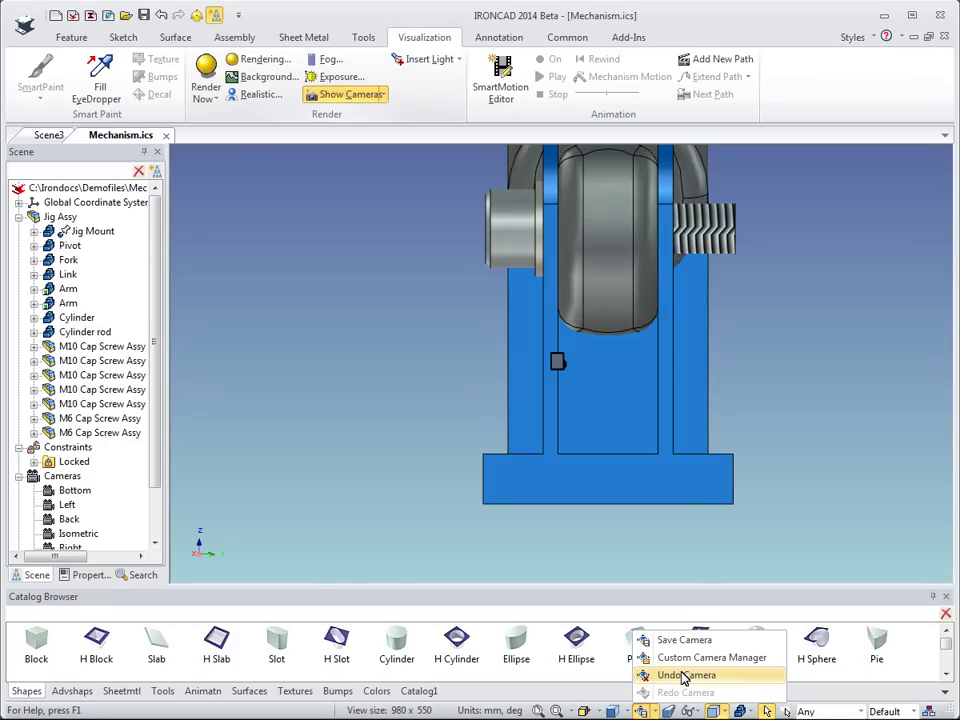
left_click(686, 675)
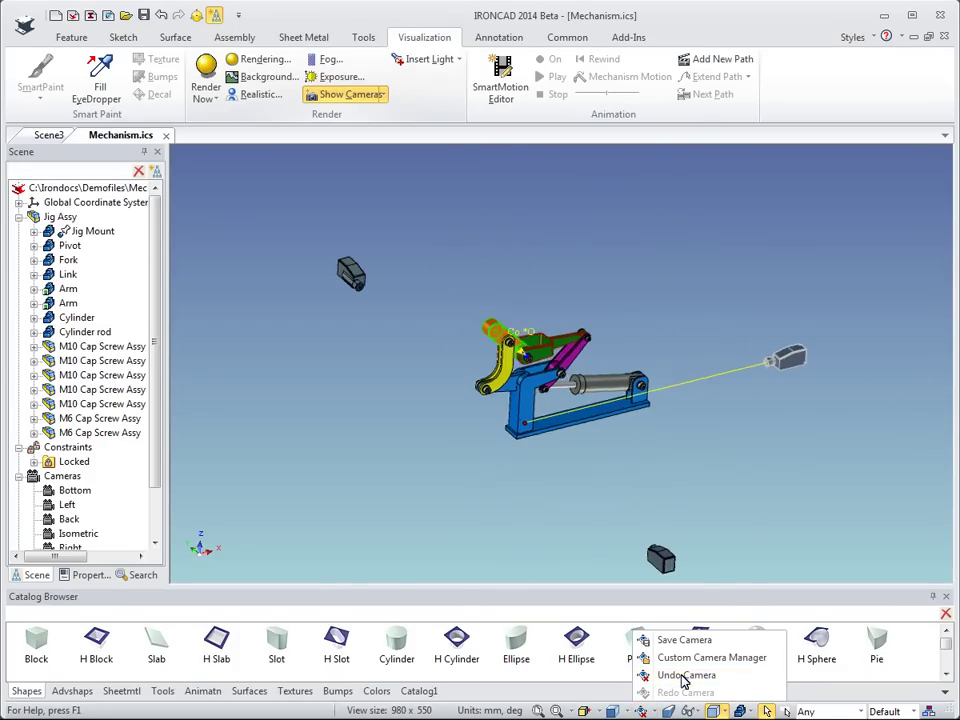
left_click(527, 512)
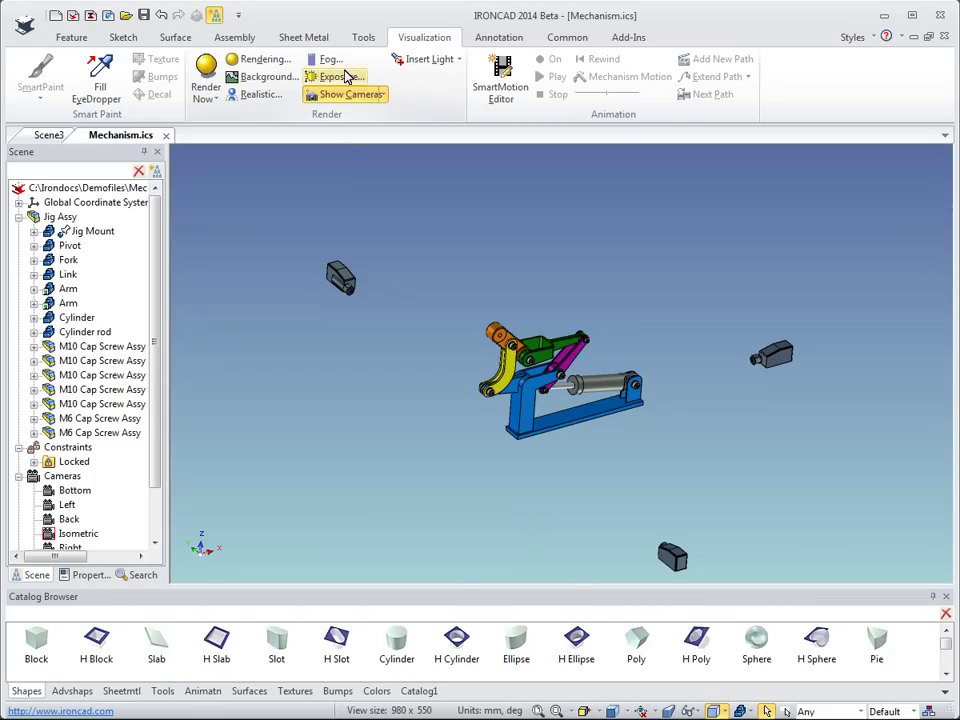
Turn on Show Lights to display the scene's light sources around the mechanism
left_click(458, 60)
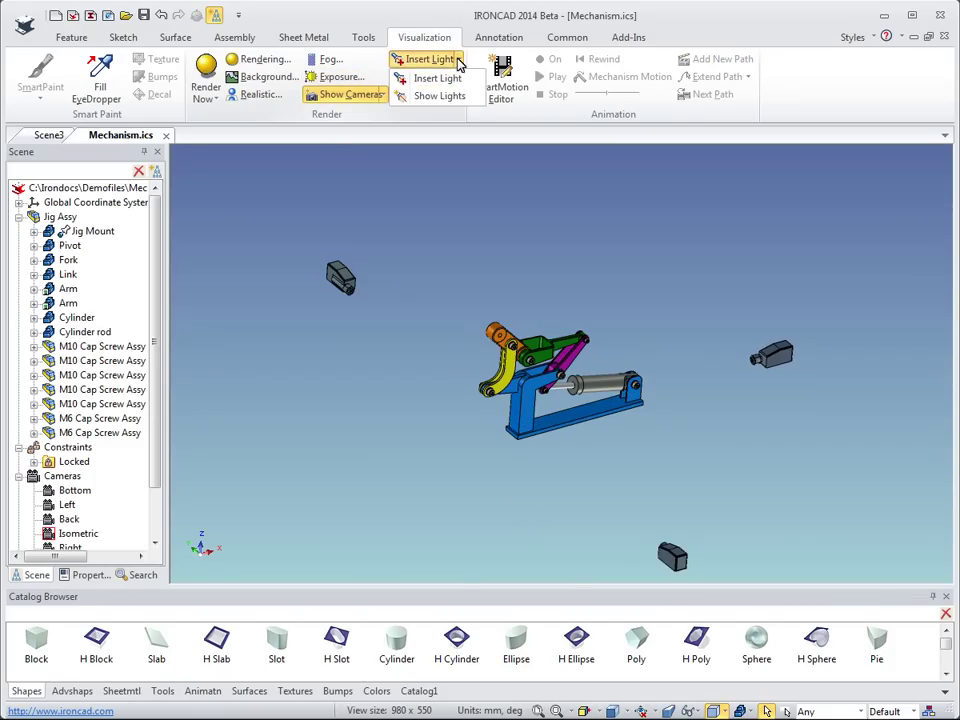
left_click(443, 96)
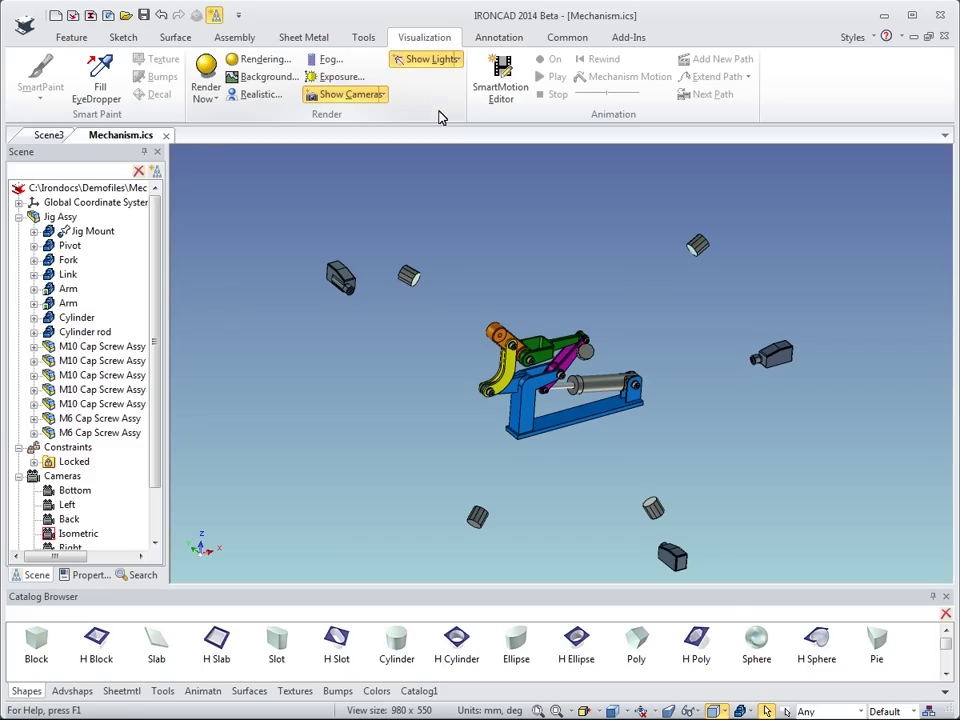
Select the two upper directional lights in turn to examine where each one aims at the mechanism
left_click(695, 248)
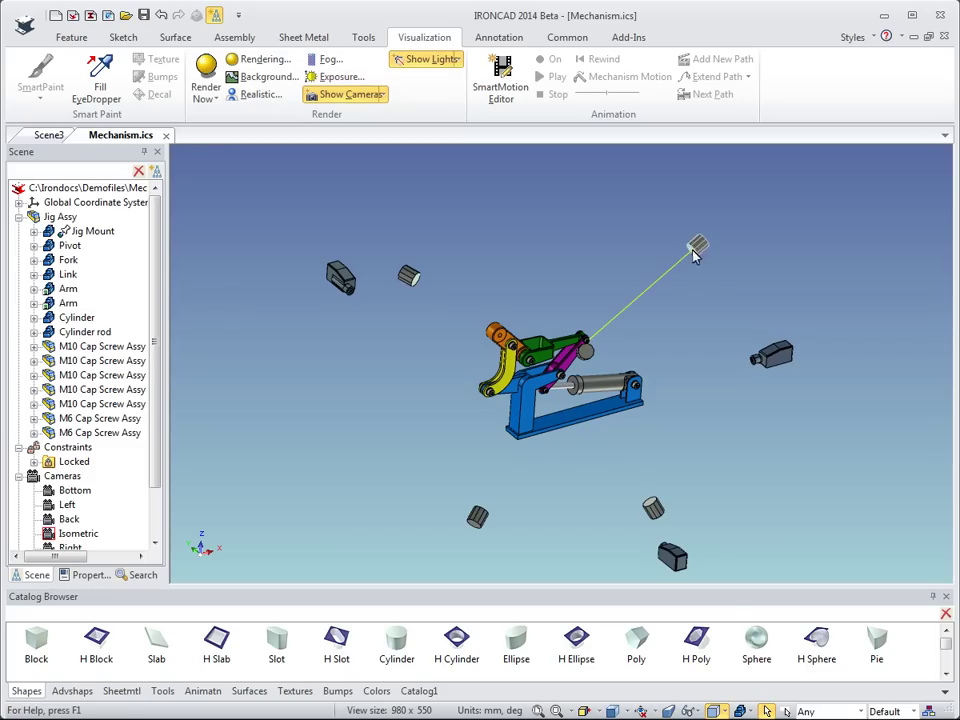
left_click(409, 277)
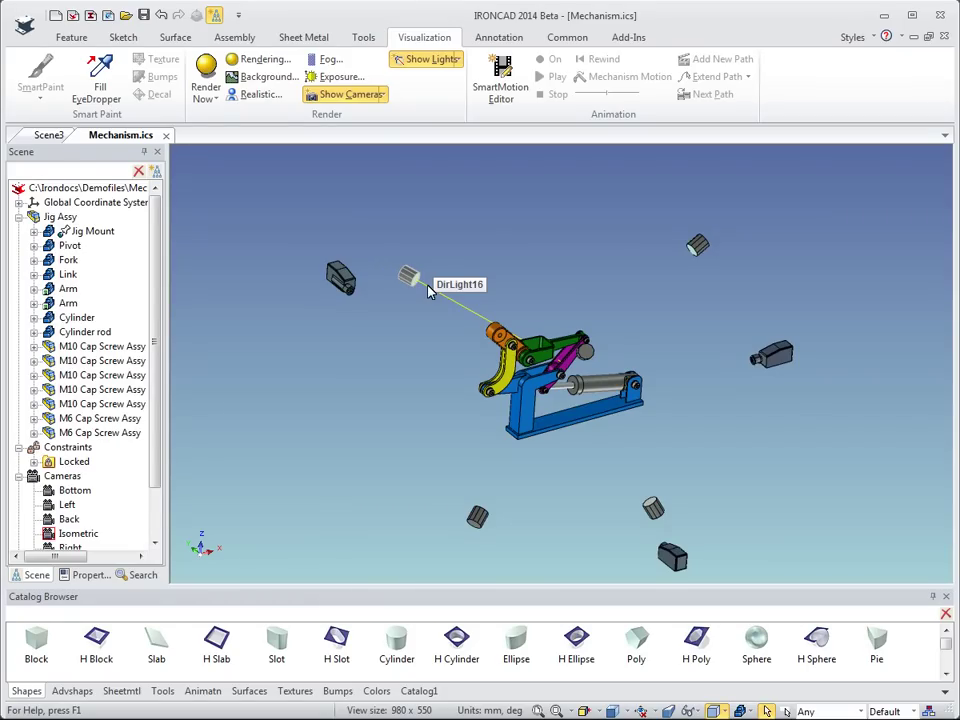
Insert a spot light just above the mechanism, keeping a brightness of 1.00 and white color
left_click(458, 60)
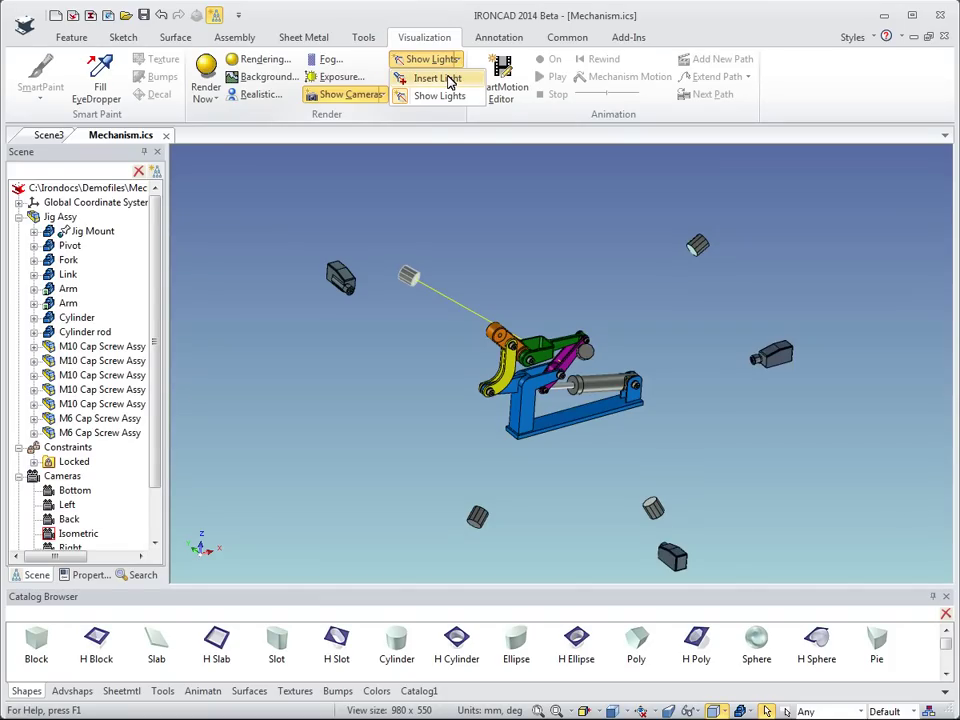
left_click(449, 80)
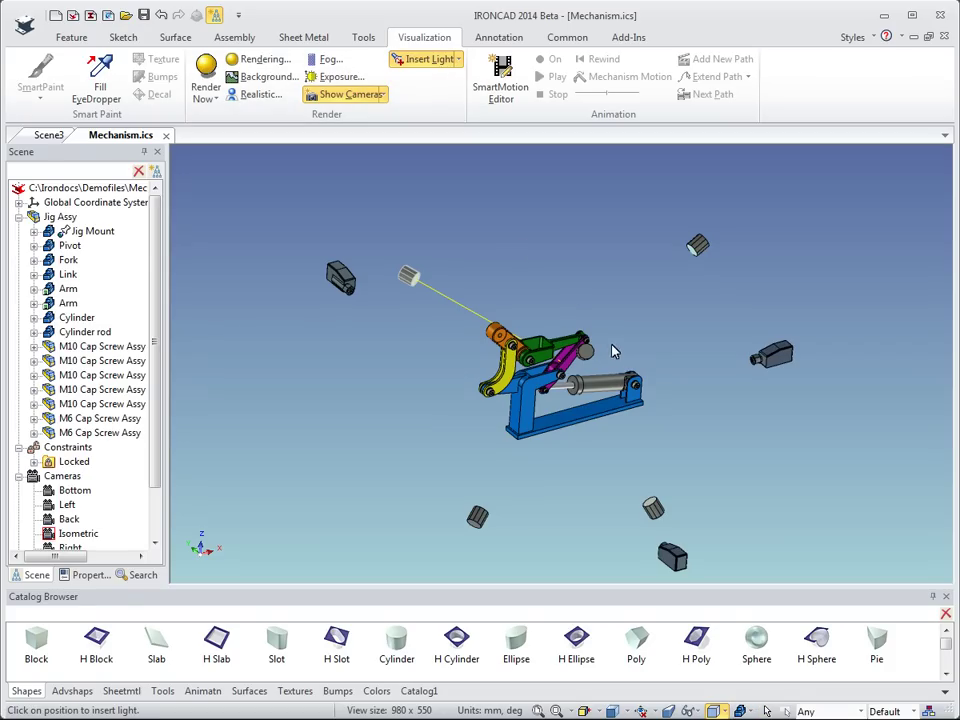
left_click(577, 302)
left_click(432, 373)
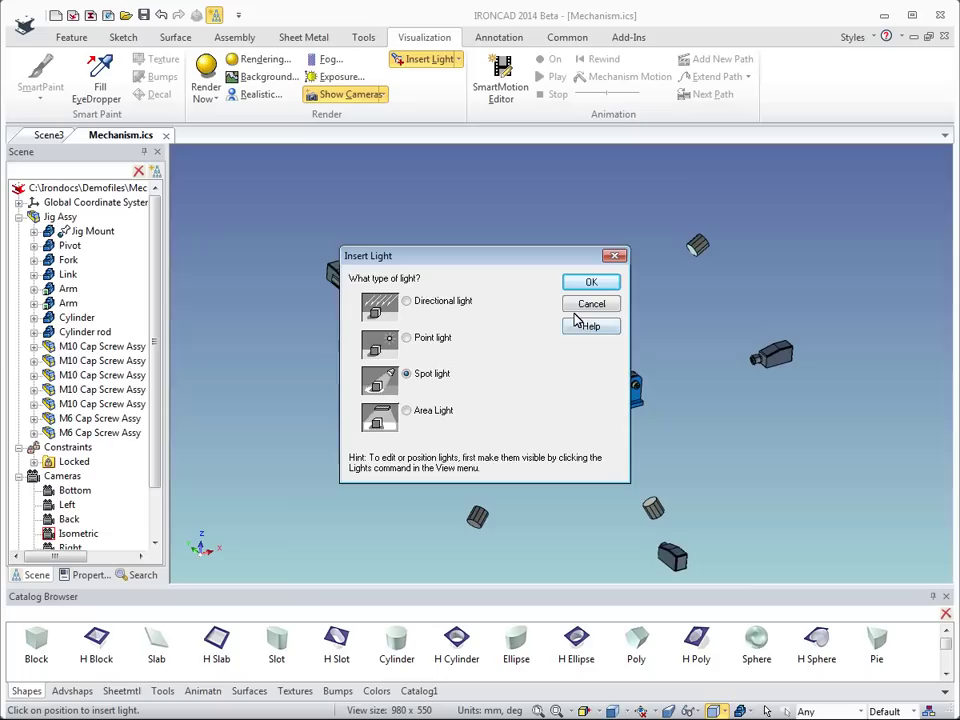
left_click(588, 283)
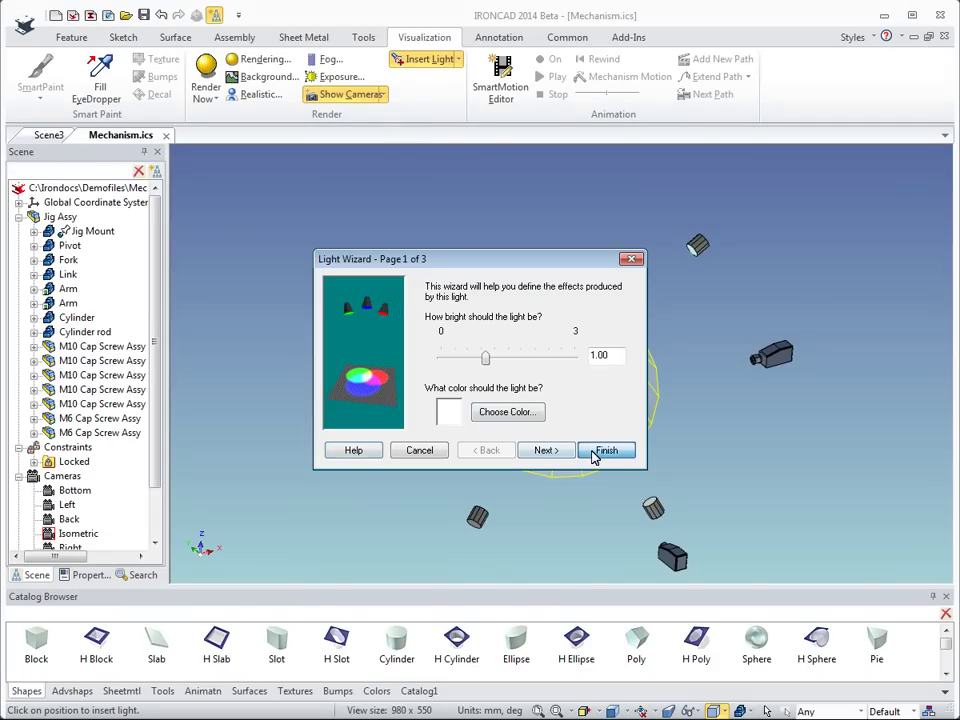
left_click(605, 451)
left_click(280, 311)
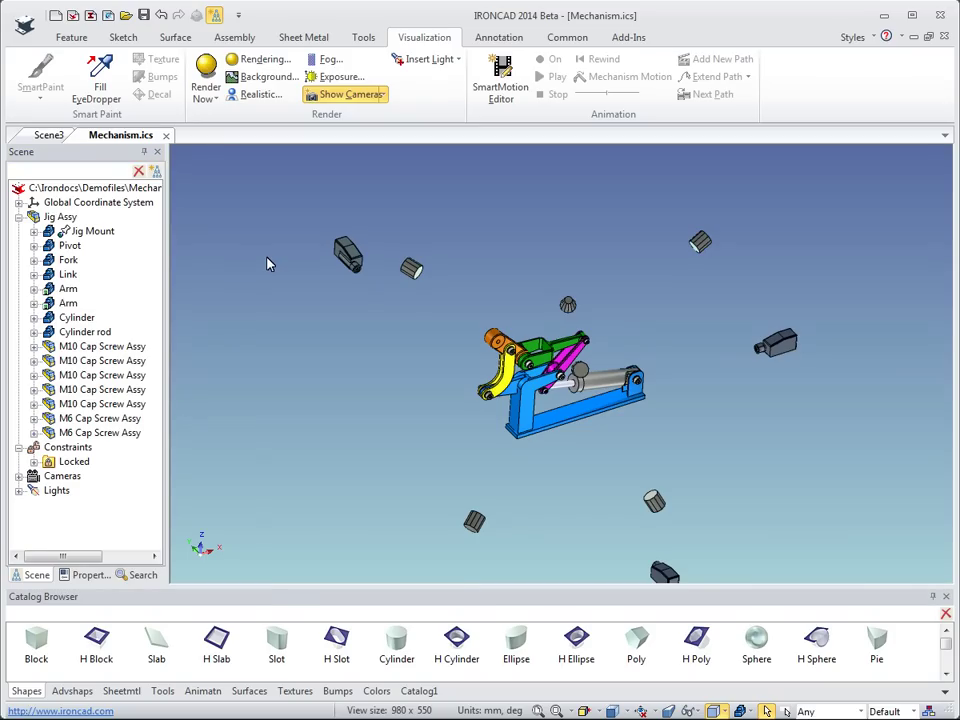
In the scene's Show properties, turn off Lights and Cameras and turn on Coordinate System
right_click(267, 263)
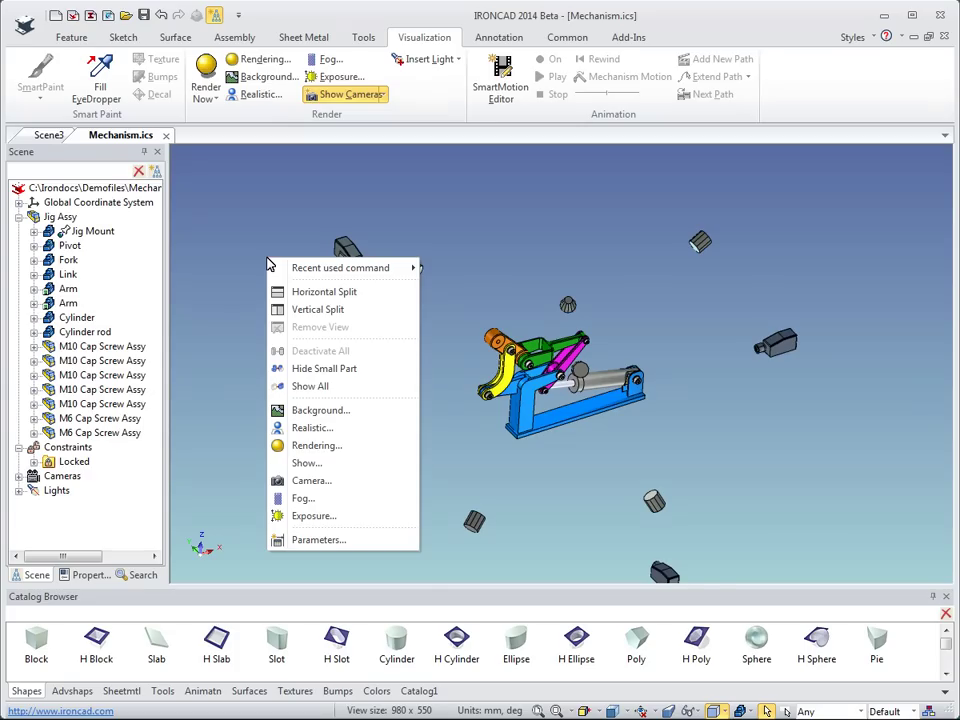
left_click(331, 471)
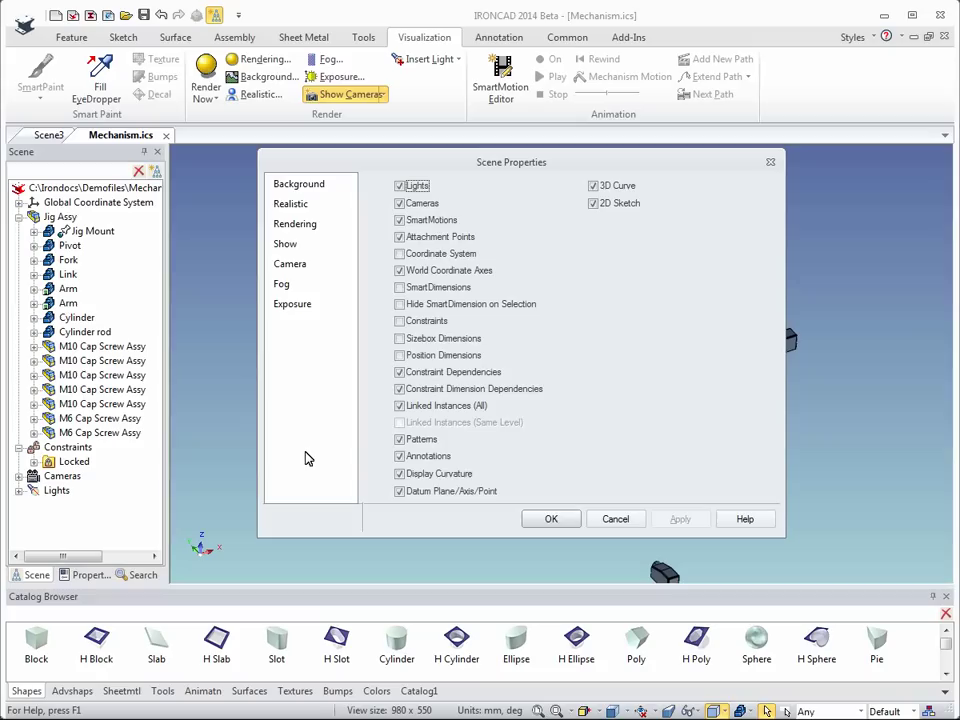
left_click(400, 203)
left_click(400, 187)
left_click(400, 254)
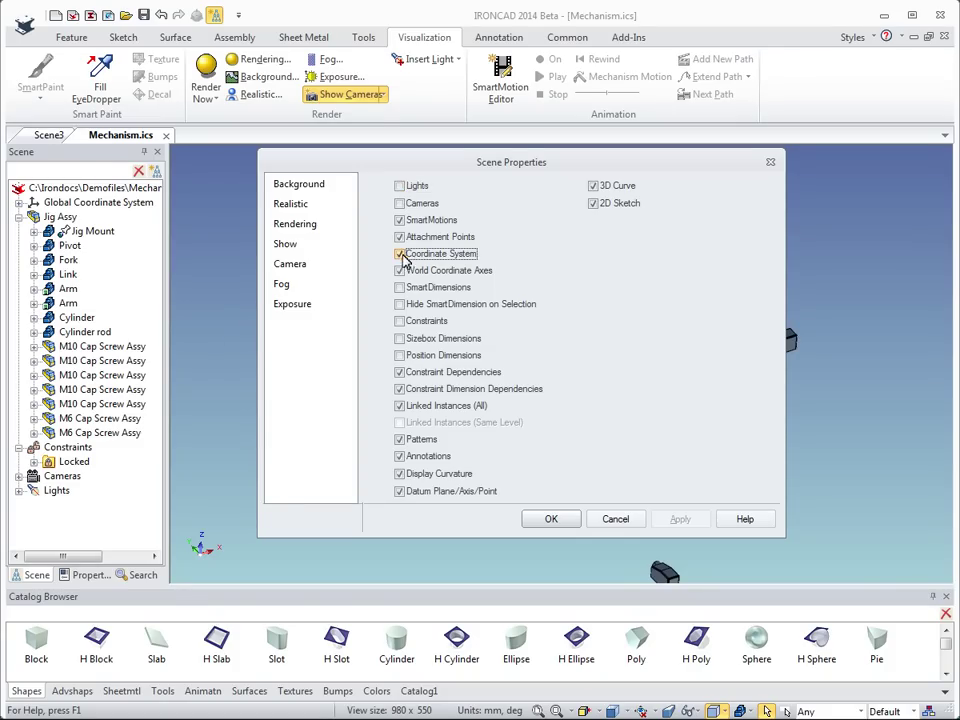
left_click(559, 527)
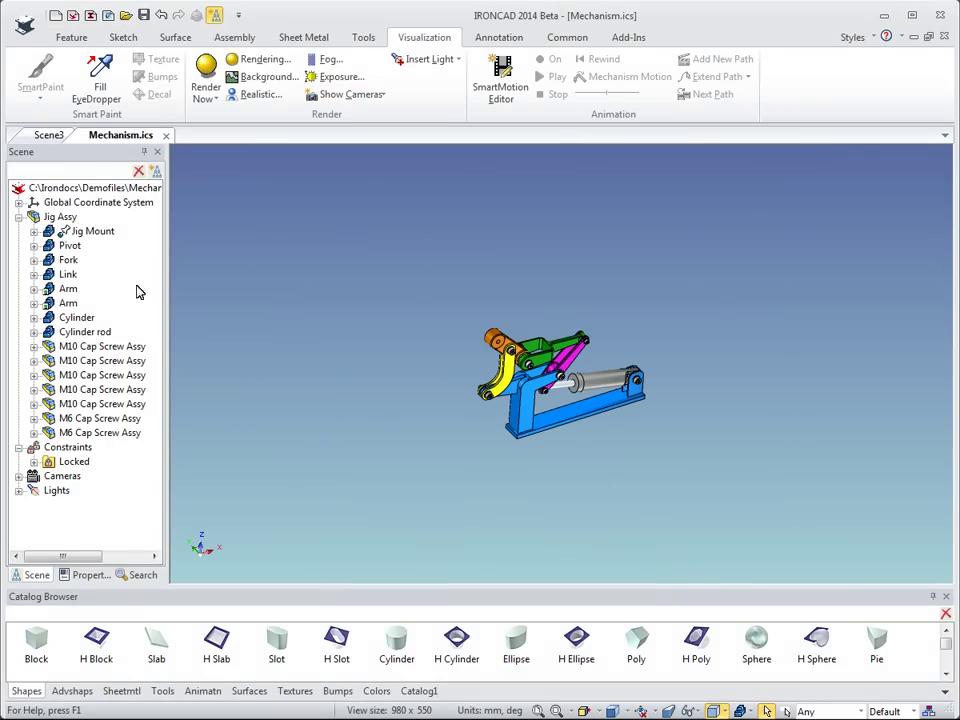
Show the X-Y, X-Z and Y-Z planes of the Global Coordinate System
left_click(19, 203)
left_click(52, 220)
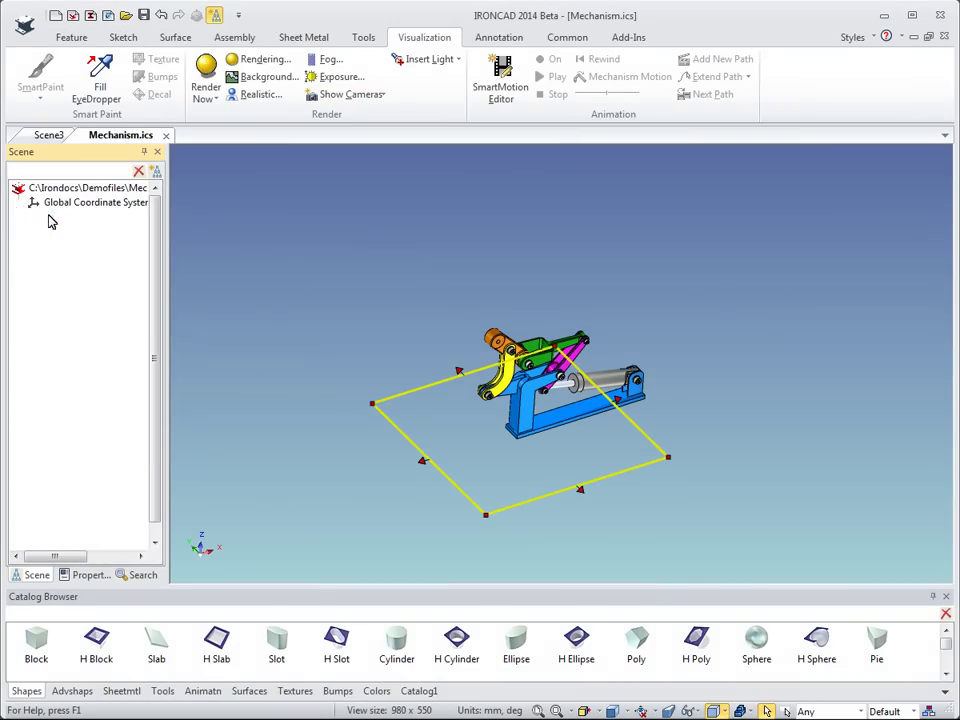
right_click(54, 218)
left_click(48, 230)
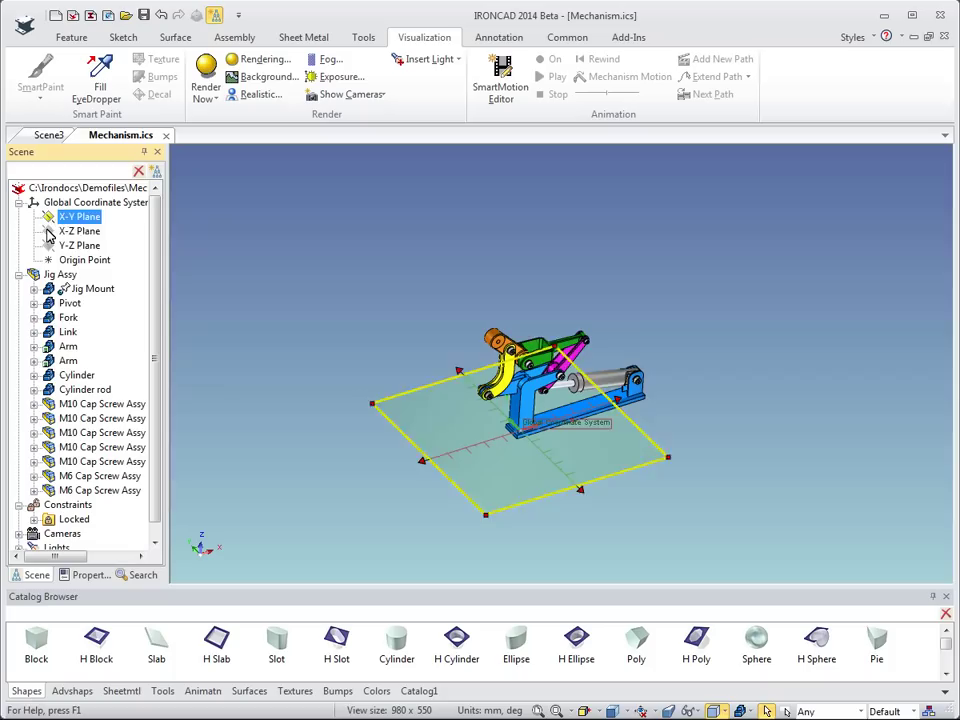
right_click(48, 231)
left_click(48, 231)
left_click(52, 246)
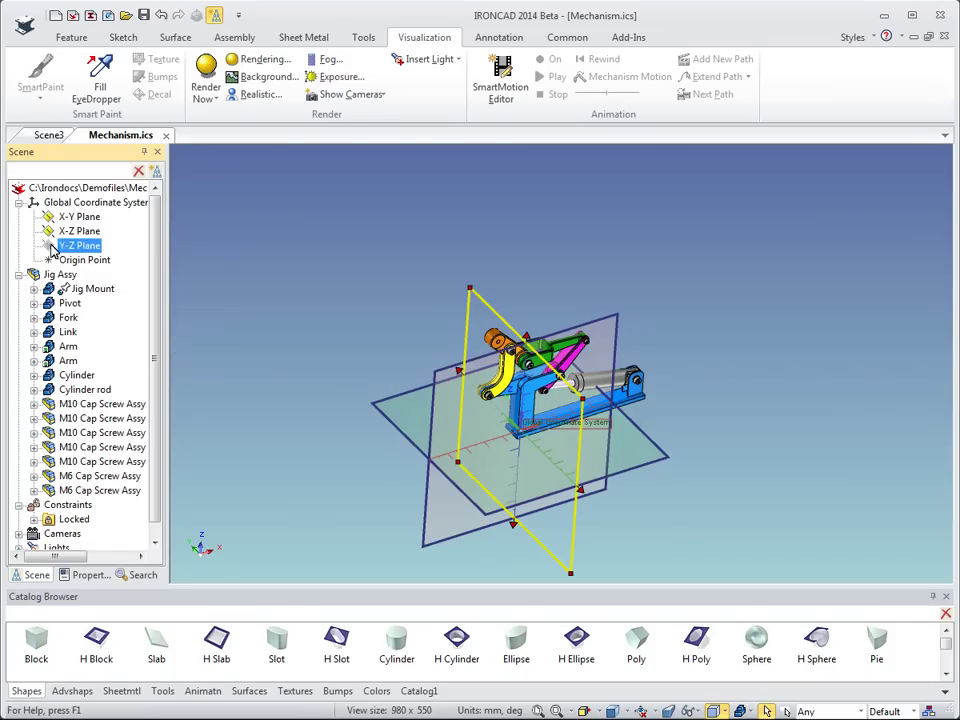
right_click(54, 248)
left_click(54, 246)
Apply Hide Point to the Global Coordinate System's Origin Point and inspect the three reference planes around the mechanism
left_click(80, 260)
right_click(80, 258)
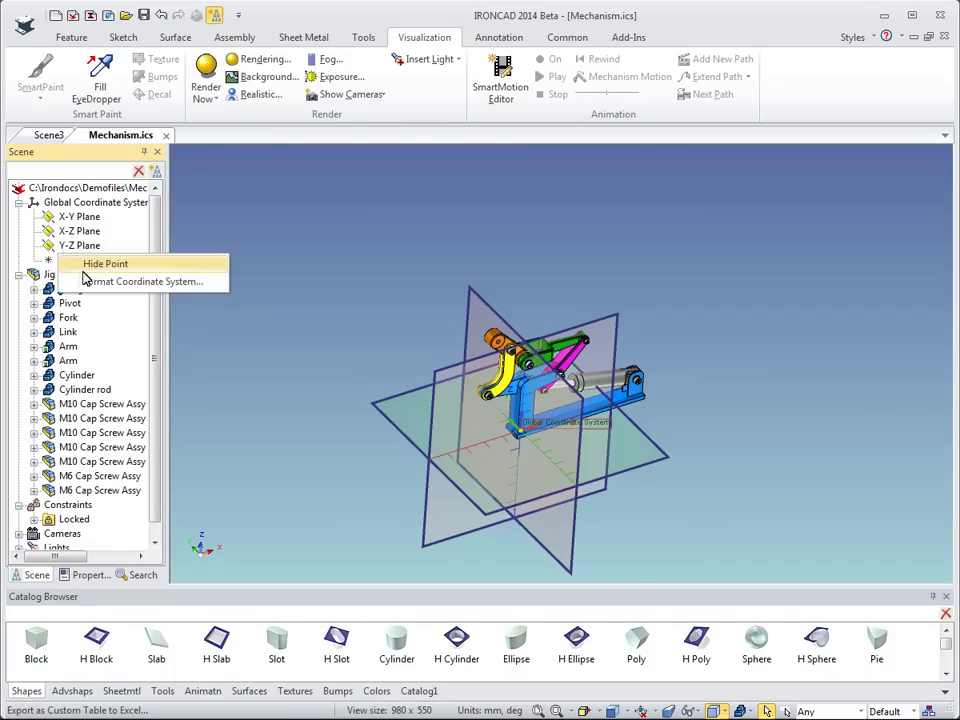
left_click(92, 266)
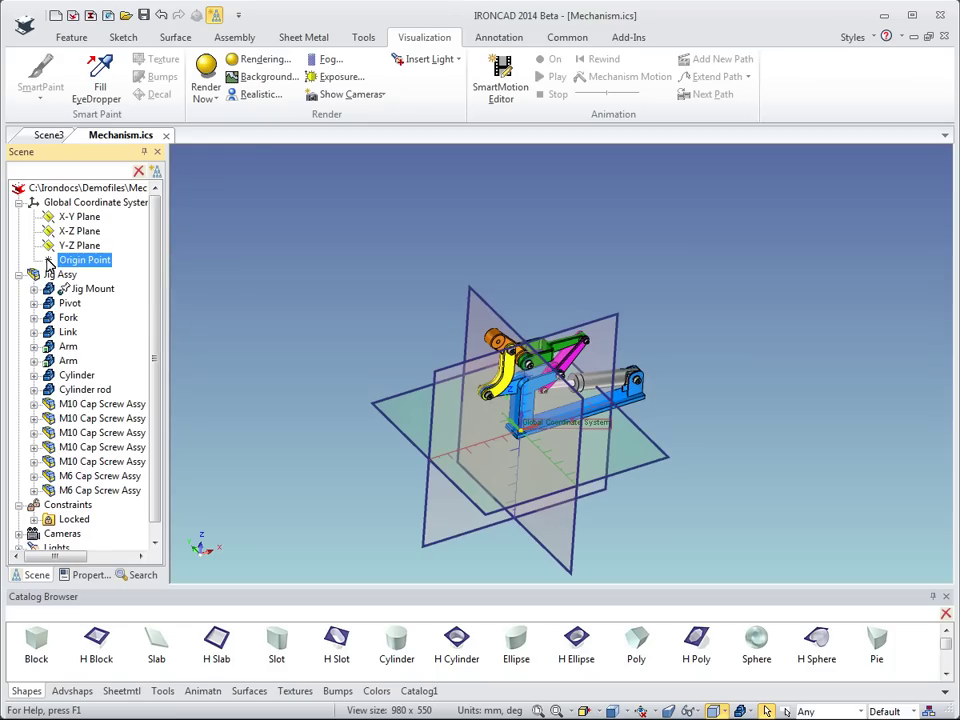
middle_click_drag(410, 332, 530, 516)
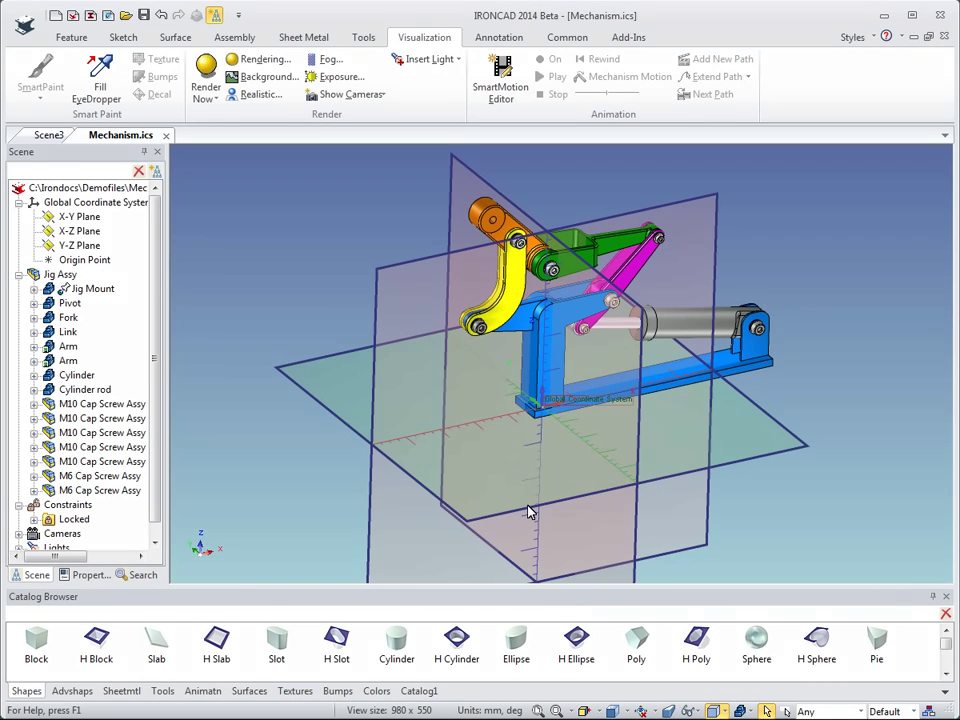